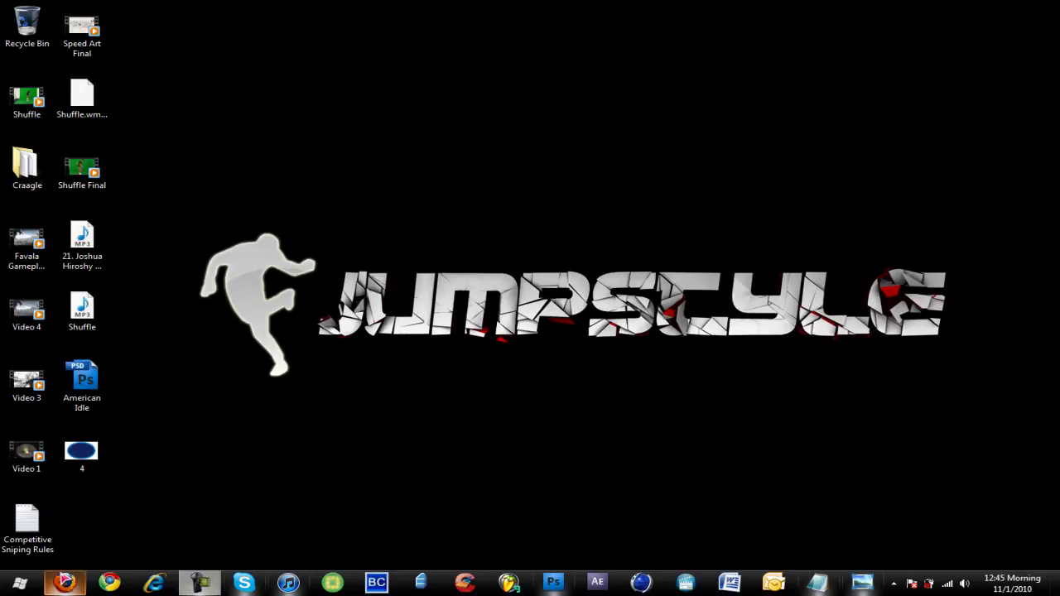
# Step: Preview the blue oval image 4, then close the image viewer
pyautogui.moveTo(64, 583)
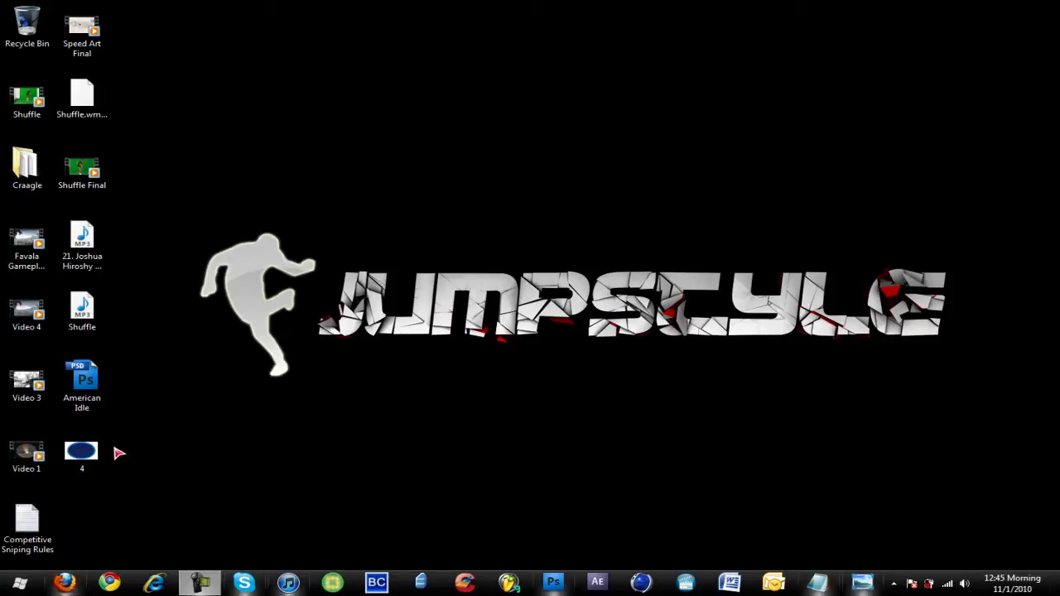
pyautogui.doubleClick(87, 456)
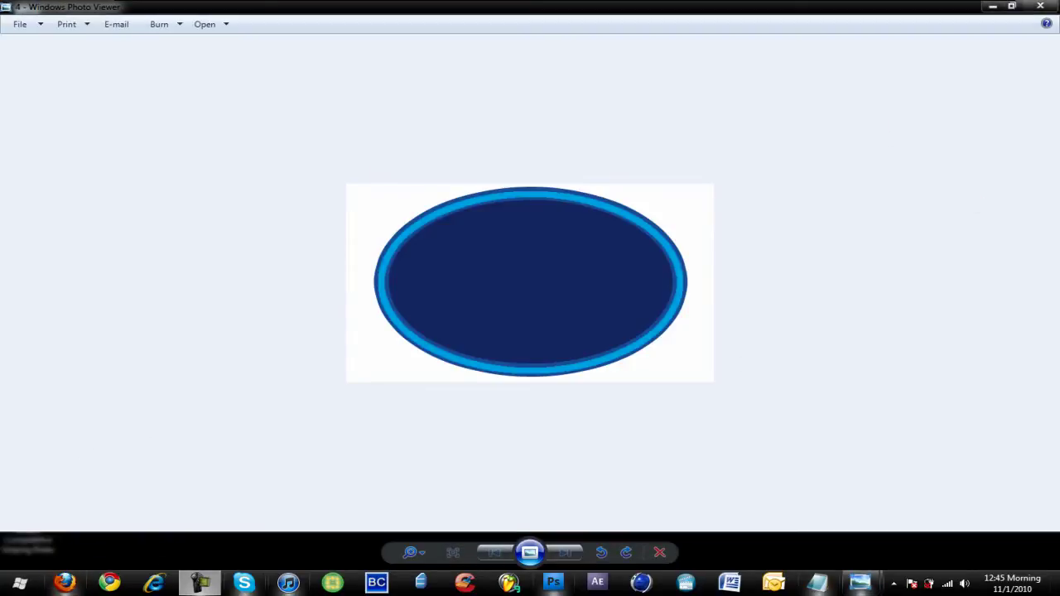
pyautogui.click(1040, 5)
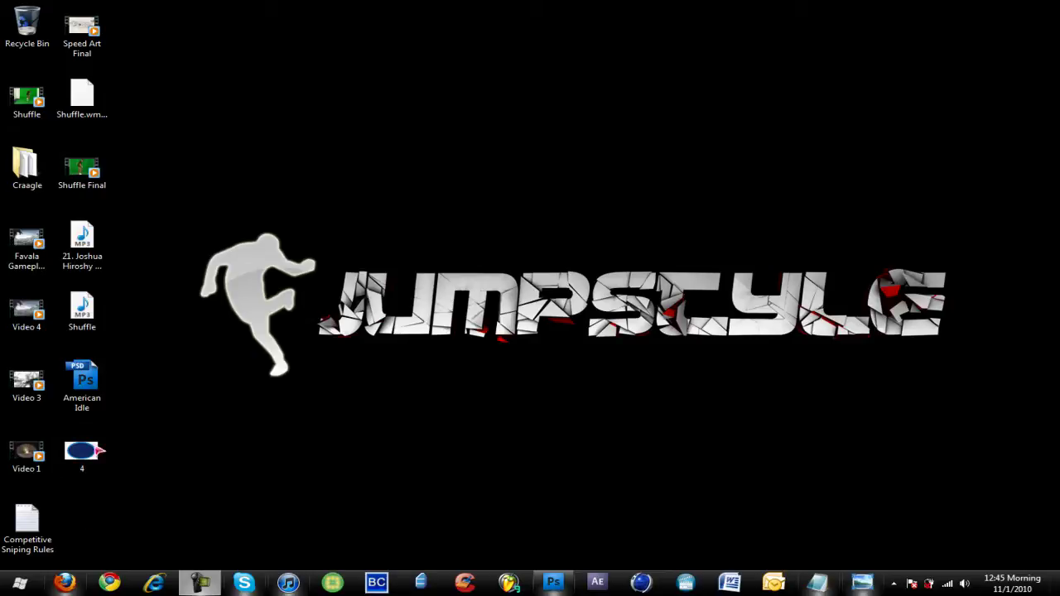
# Step: Bring back the Kaufmann Bold BT font page in Firefox and browse its details
pyautogui.click(66, 584)
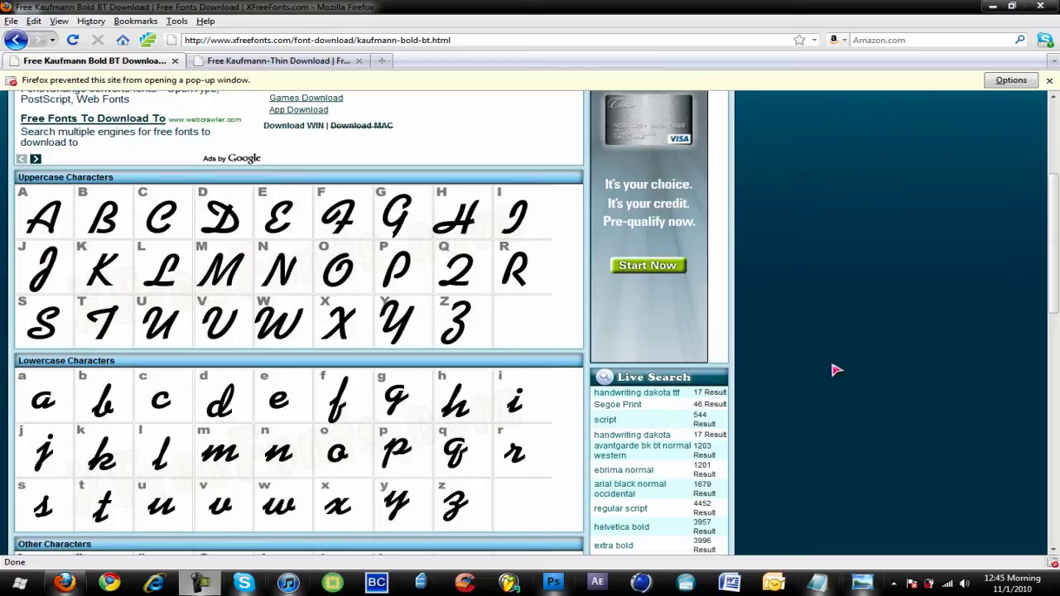
pyautogui.scroll(-2, 929, 373)
pyautogui.scroll(-3, 929, 373)
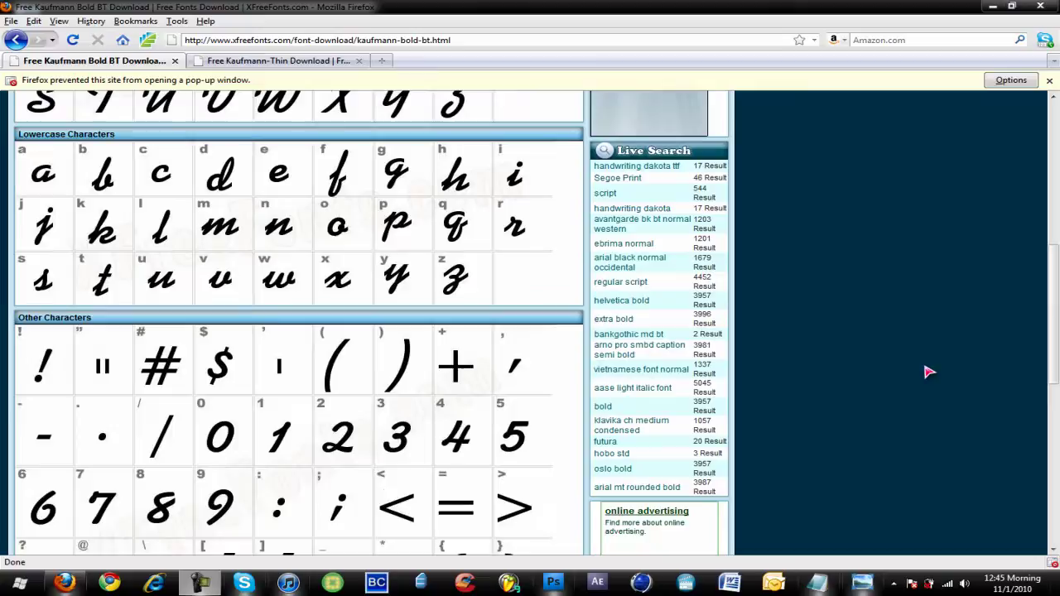
pyautogui.scroll(-5, 929, 373)
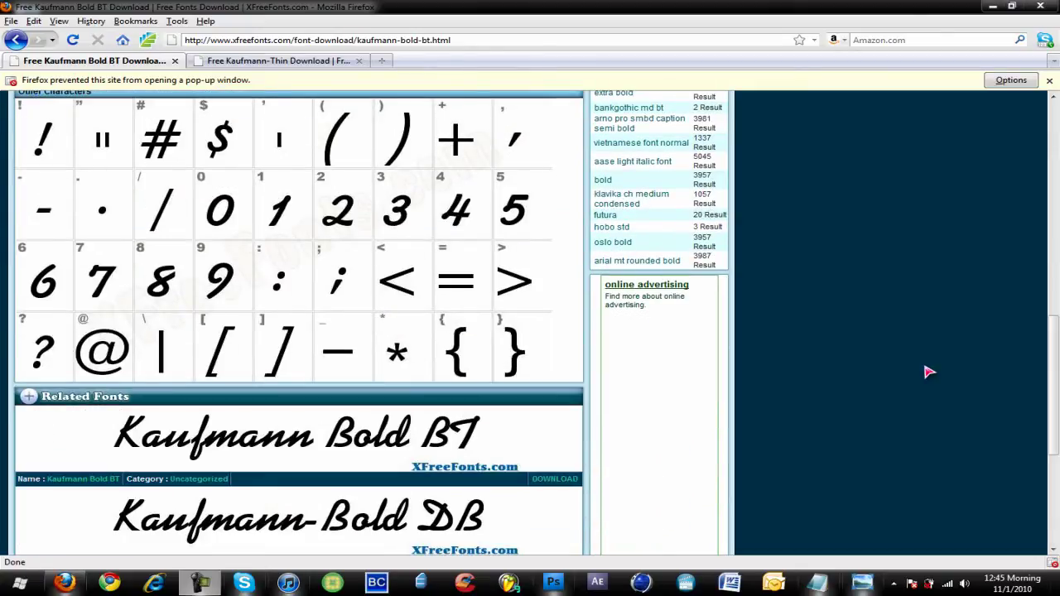
pyautogui.scroll(20, 929, 373)
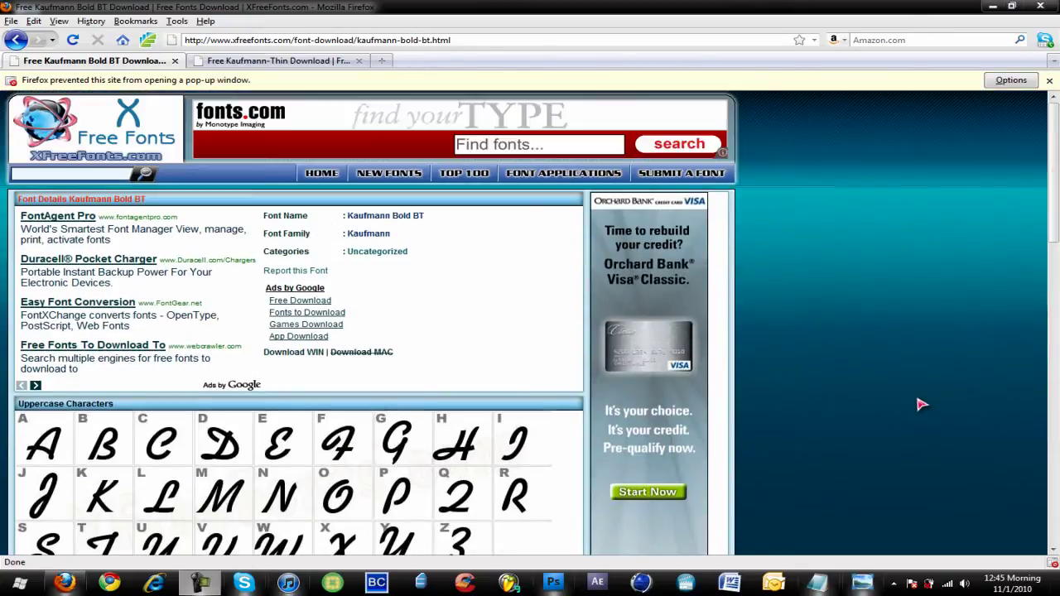
pyautogui.moveTo(69, 142); pyautogui.dragTo(848, 343)
pyautogui.scroll(-3, 848, 343)
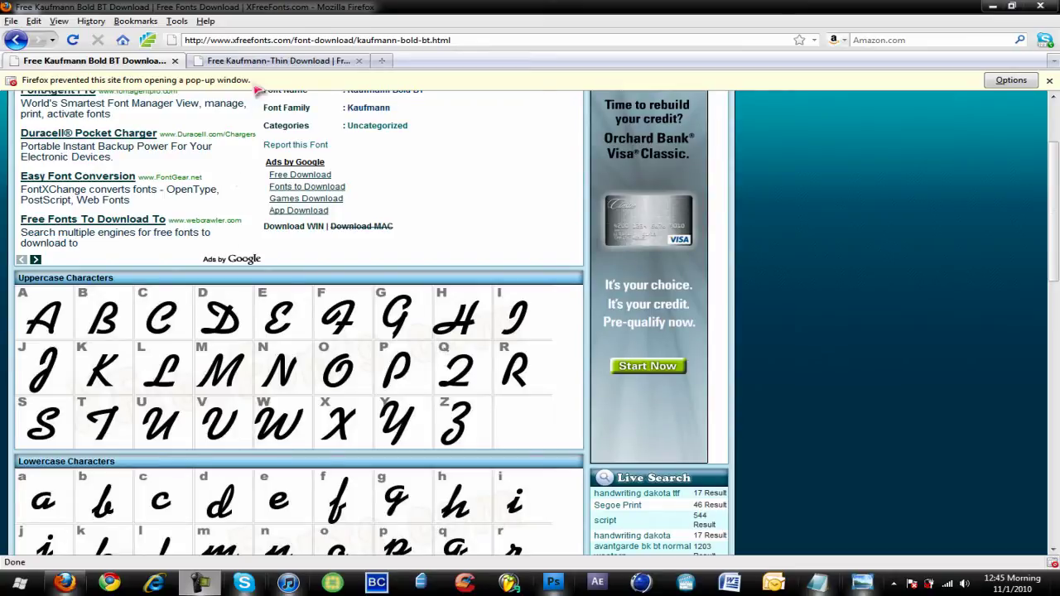
# Step: Compare with the Kaufmann-Thin page, then return to the Kaufmann Bold BT page
pyautogui.click(235, 62)
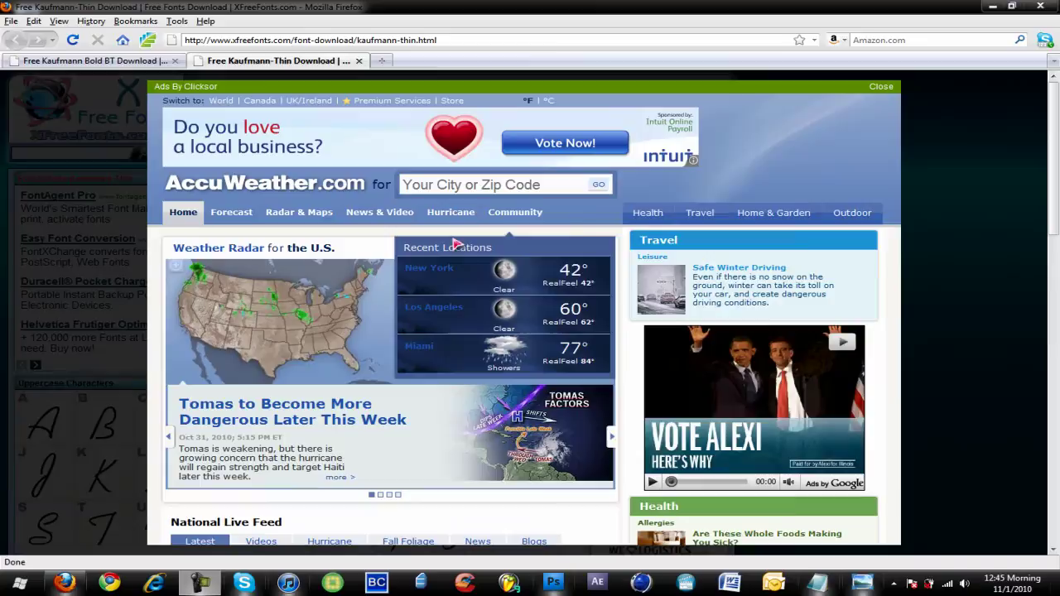
pyautogui.click(881, 87)
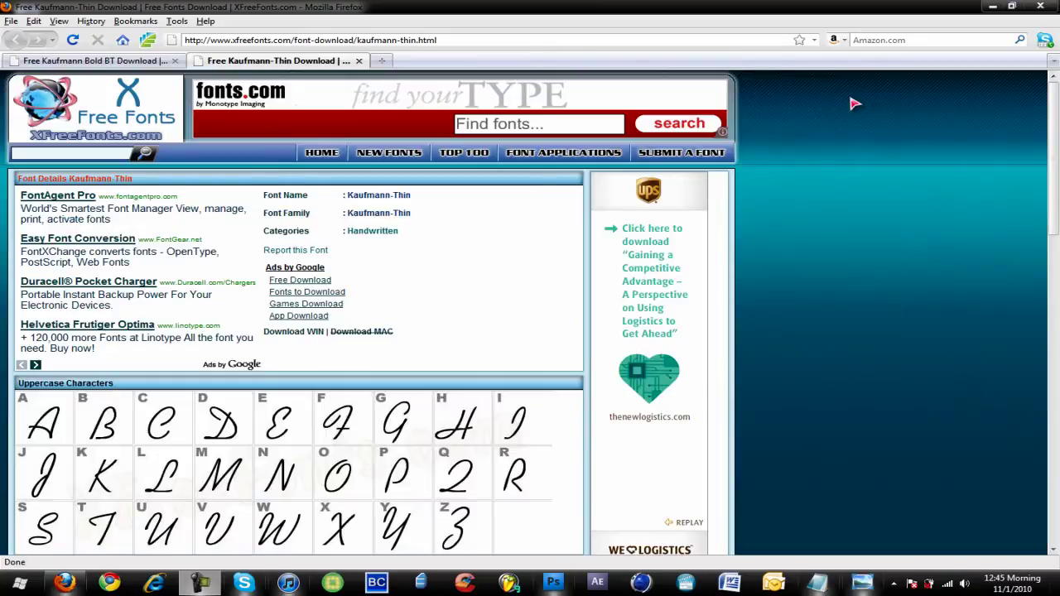
pyautogui.scroll(-4, 185, 304)
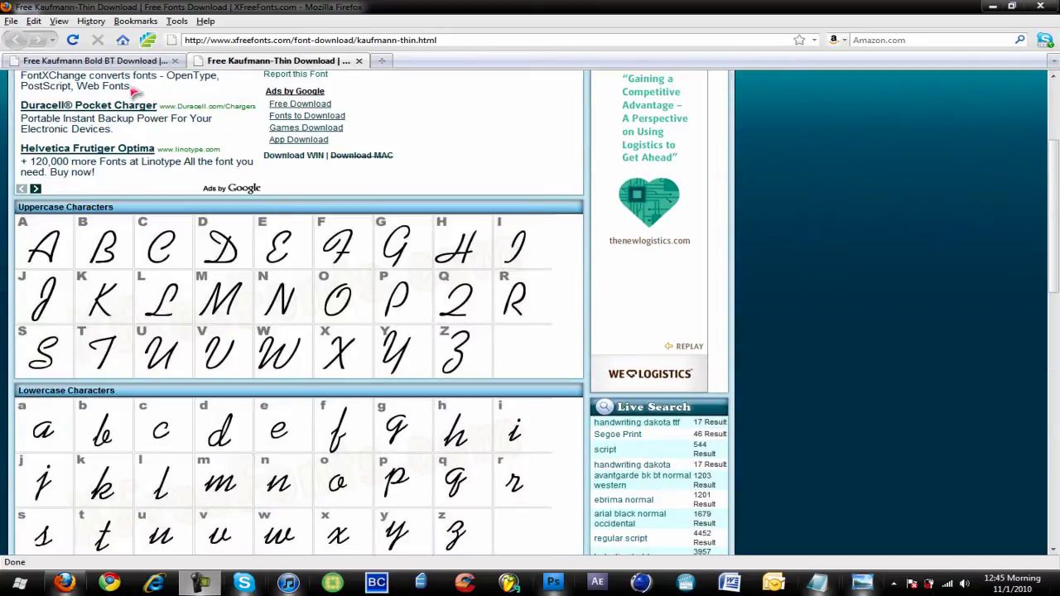
pyautogui.click(136, 60)
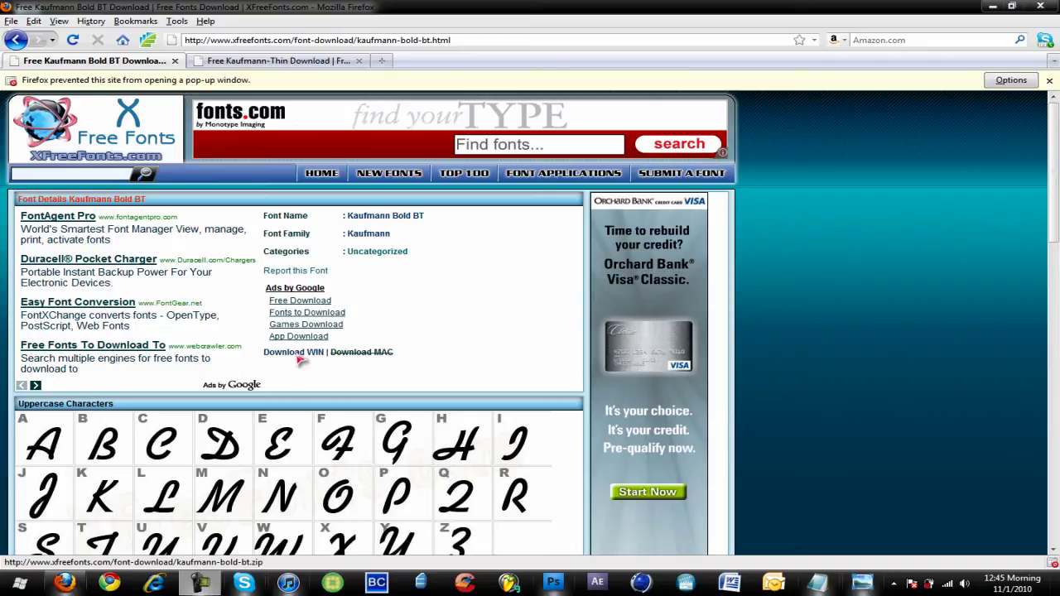
# Step: Download kaufmann-bold-bt.zip for Windows and preview its TrueType font in WinRAR
pyautogui.click(298, 356)
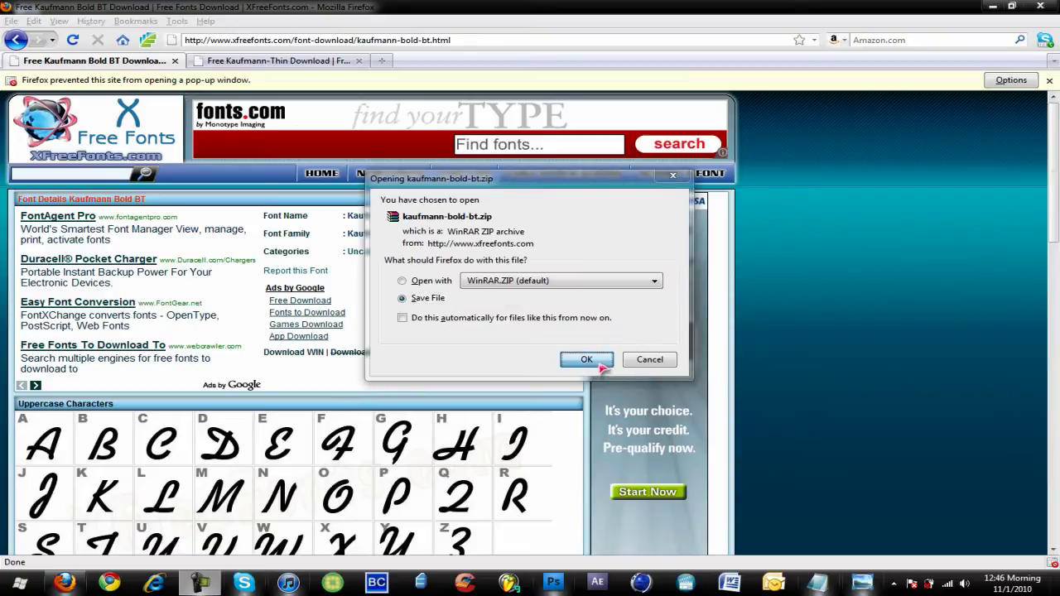
pyautogui.click(587, 359)
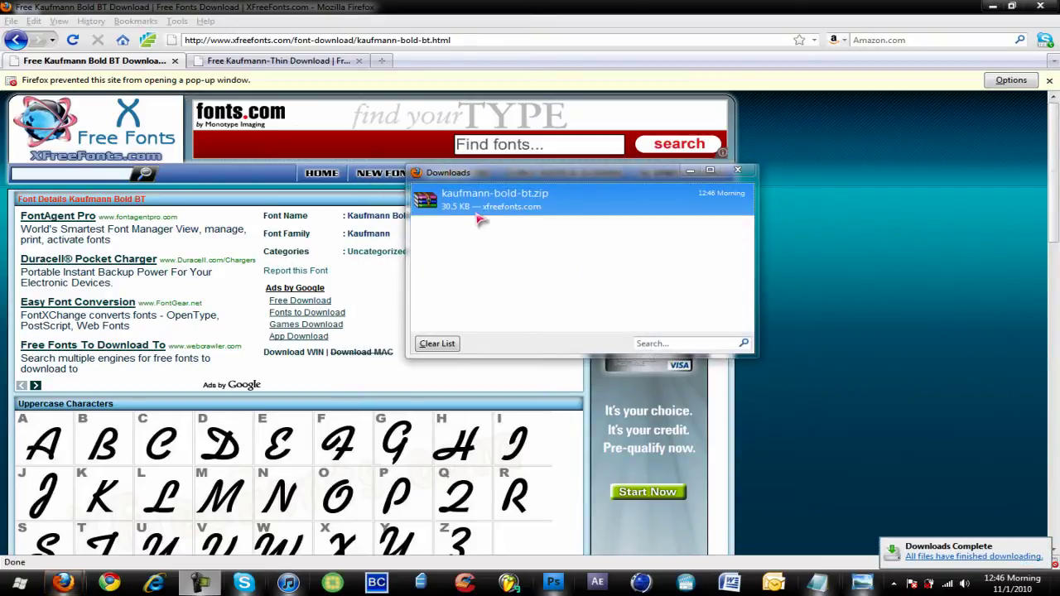
pyautogui.doubleClick(480, 219)
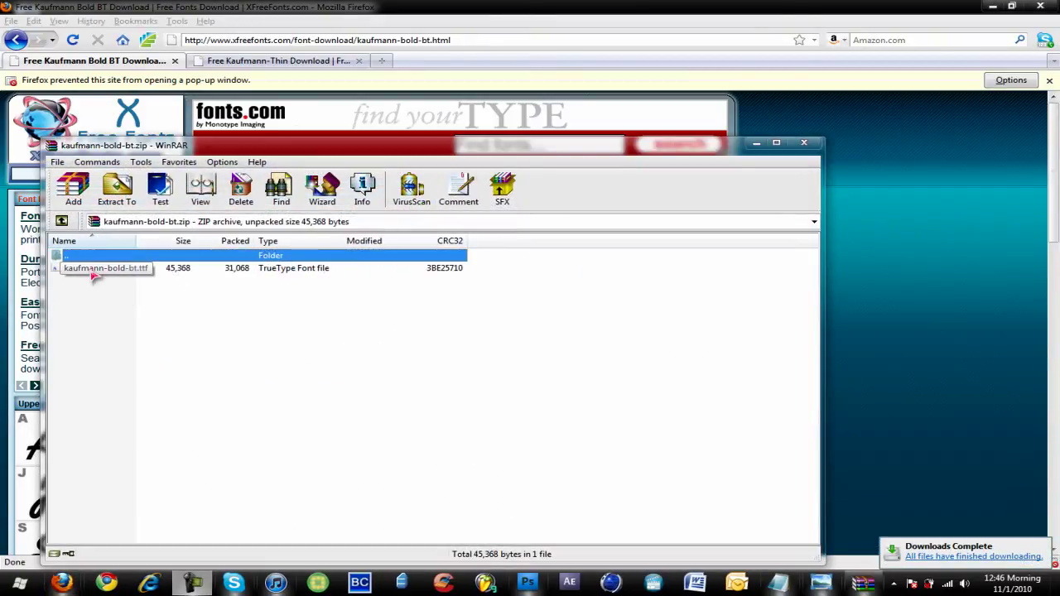
pyautogui.doubleClick(93, 273)
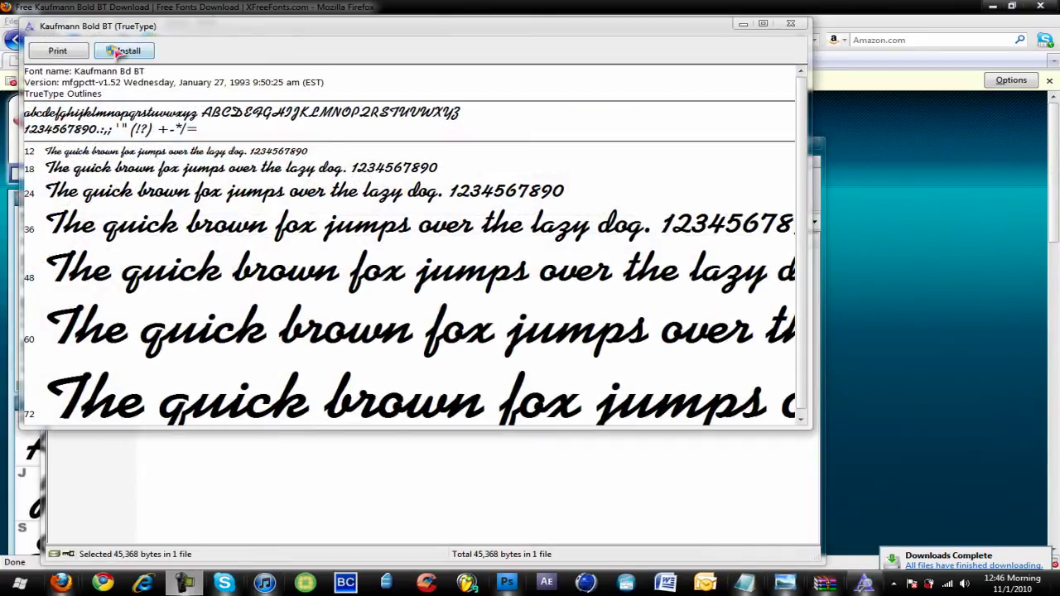
# Step: Close the font preview and archive, clear the downloads list, and minimize Firefox
pyautogui.click(790, 24)
pyautogui.click(810, 133)
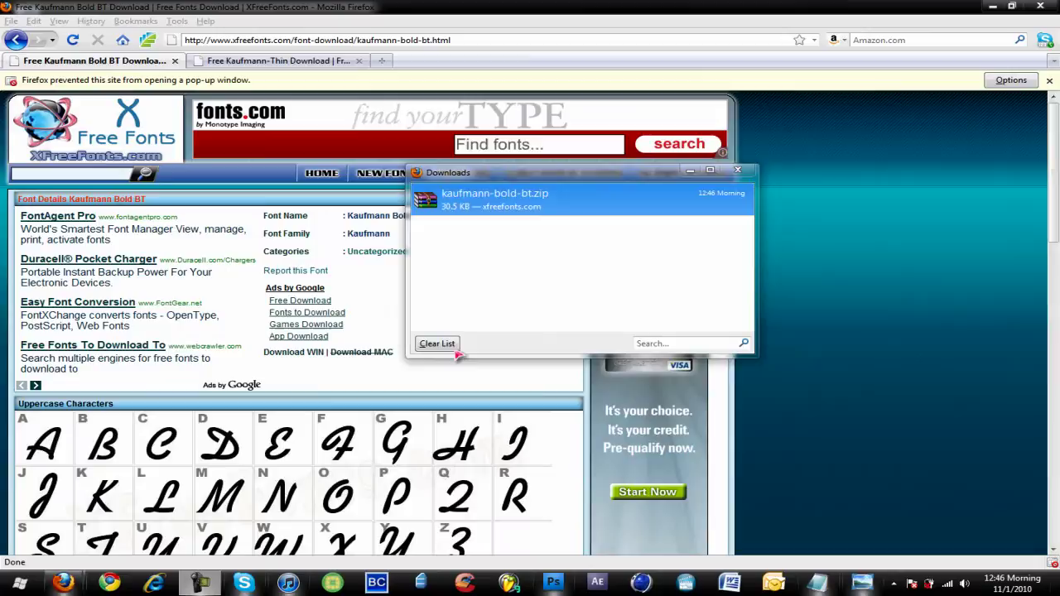
pyautogui.click(447, 344)
pyautogui.click(737, 170)
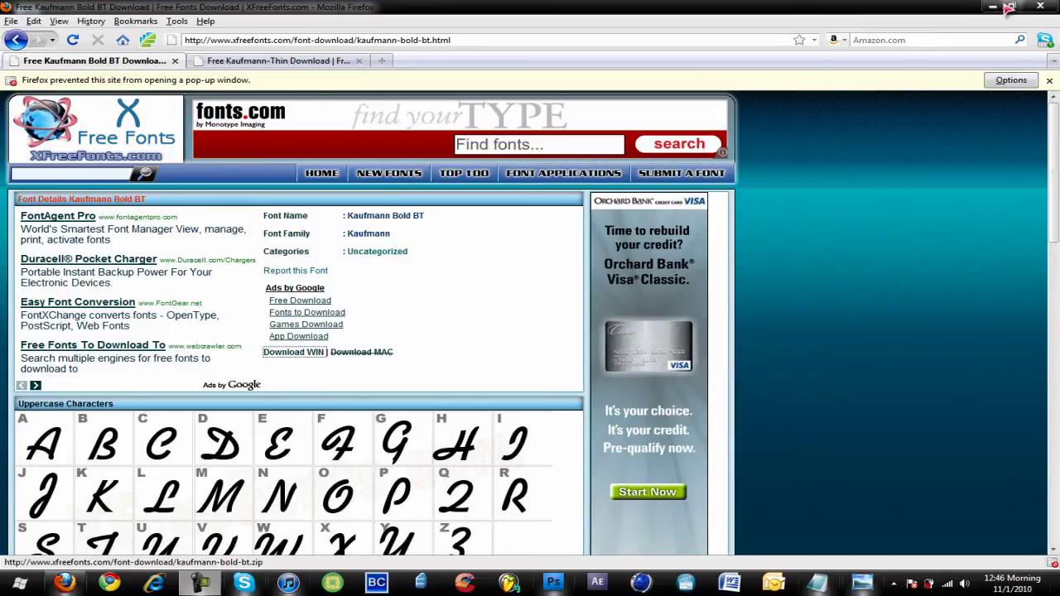
pyautogui.click(993, 7)
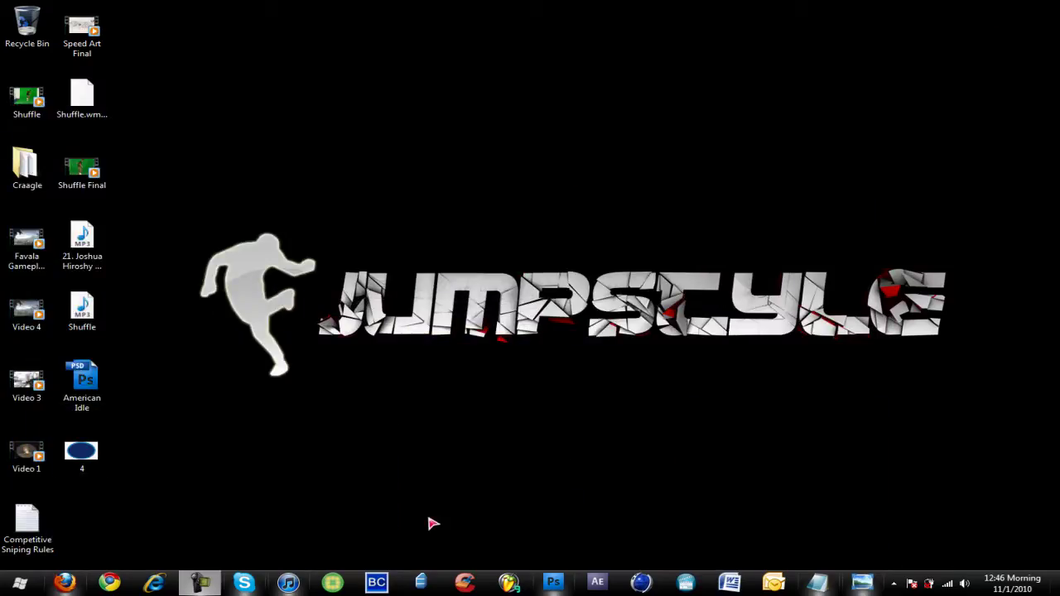
# Step: Open 4.jpg, convert the background to Layer 0, and delete the white surround with Magic Wand
pyautogui.moveTo(81, 451); pyautogui.dragTo(533, 370)
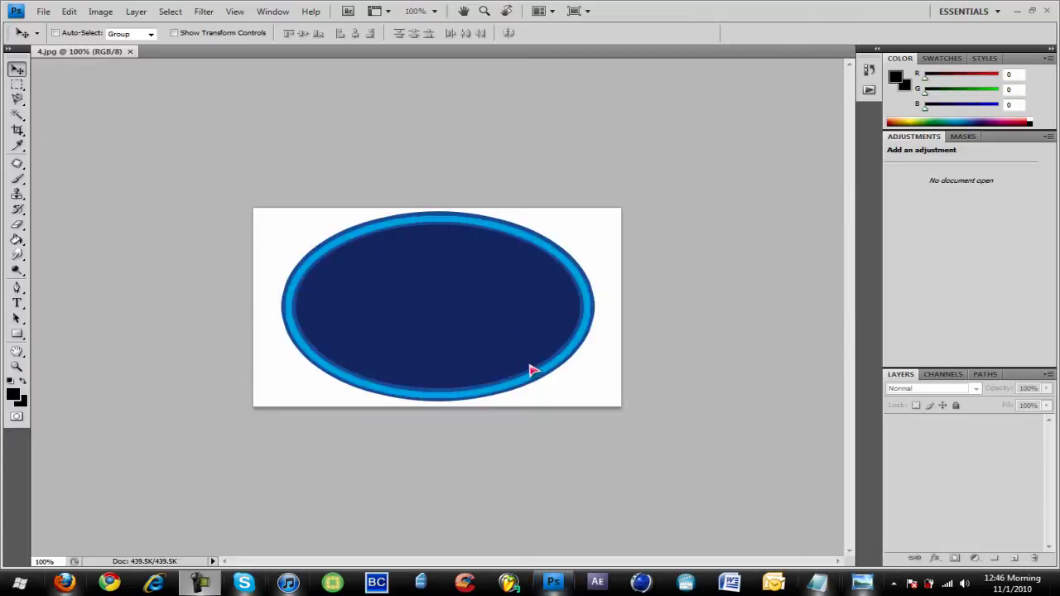
pyautogui.click(16, 114)
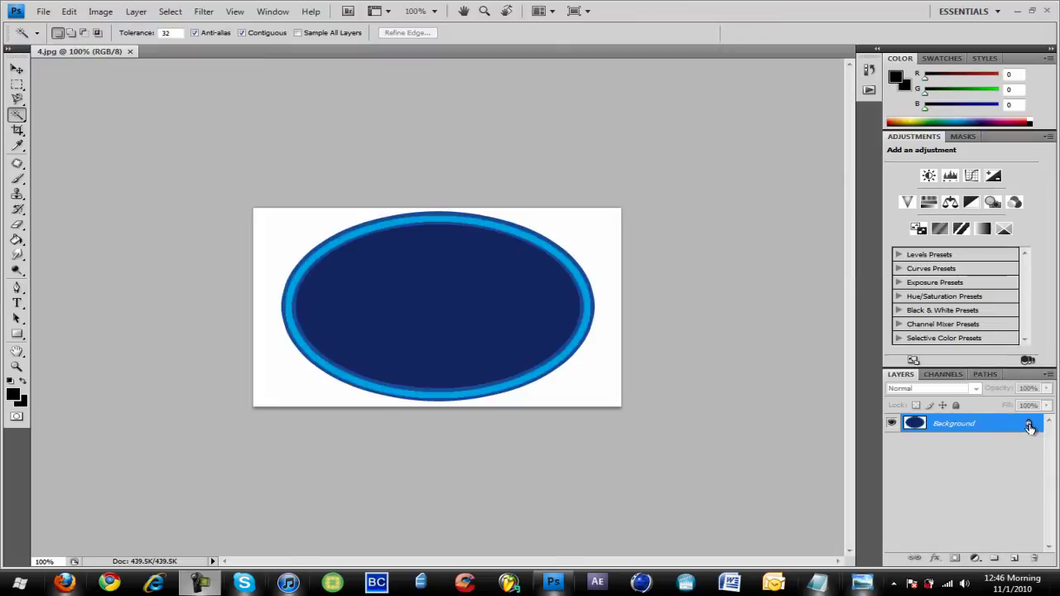
pyautogui.doubleClick(1029, 426)
pyautogui.click(644, 184)
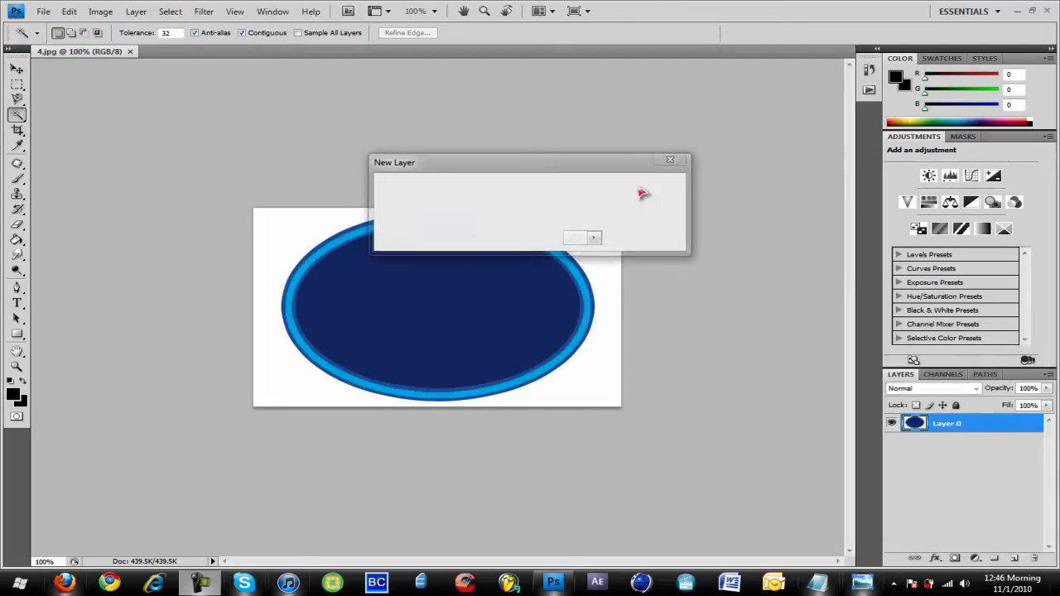
pyautogui.click(595, 368)
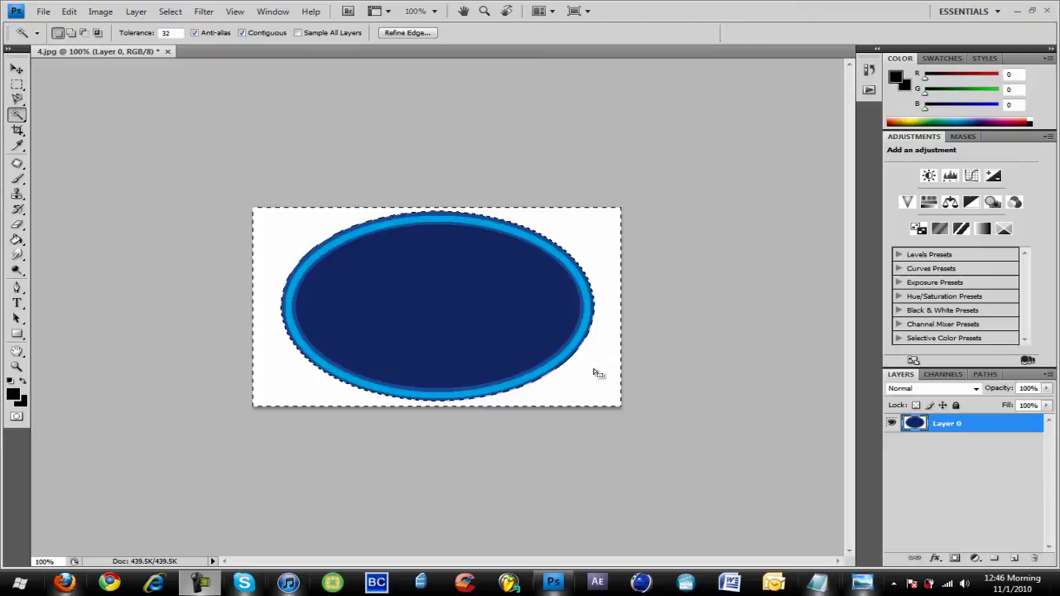
pyautogui.press('Delete')
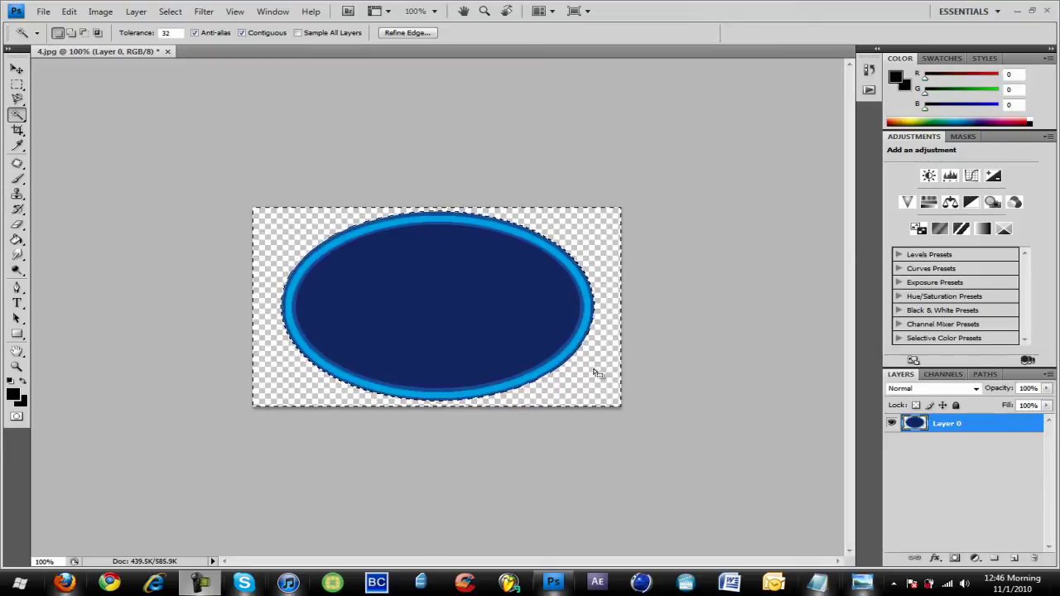
pyautogui.hotkey('ctrl', 'd')
# Step: Fit the oval to the screen, then zoom back out to 100%
pyautogui.click(17, 366)
pyautogui.rightClick(318, 351)
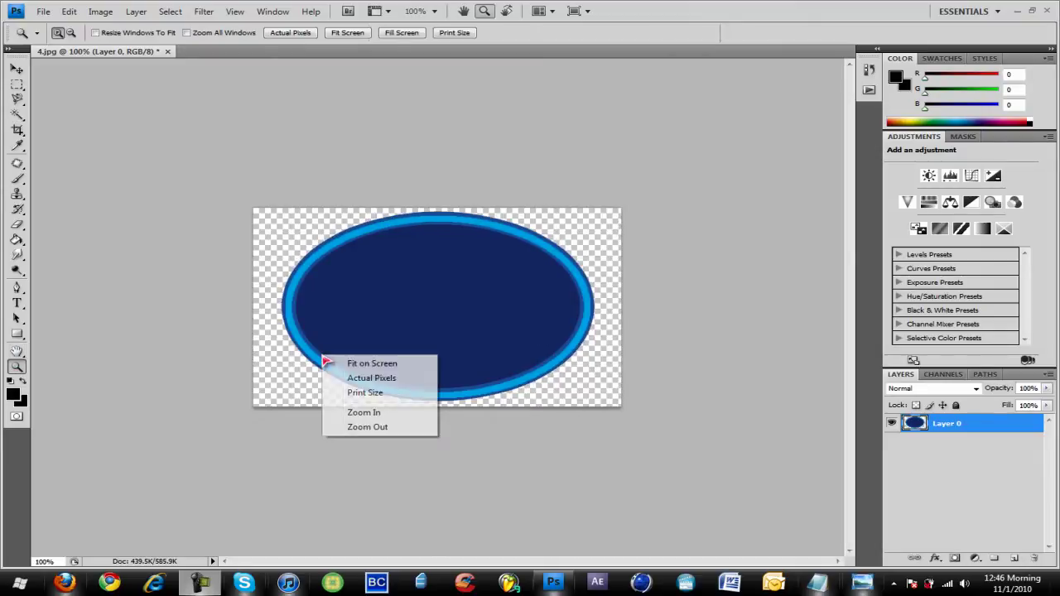
pyautogui.click(347, 358)
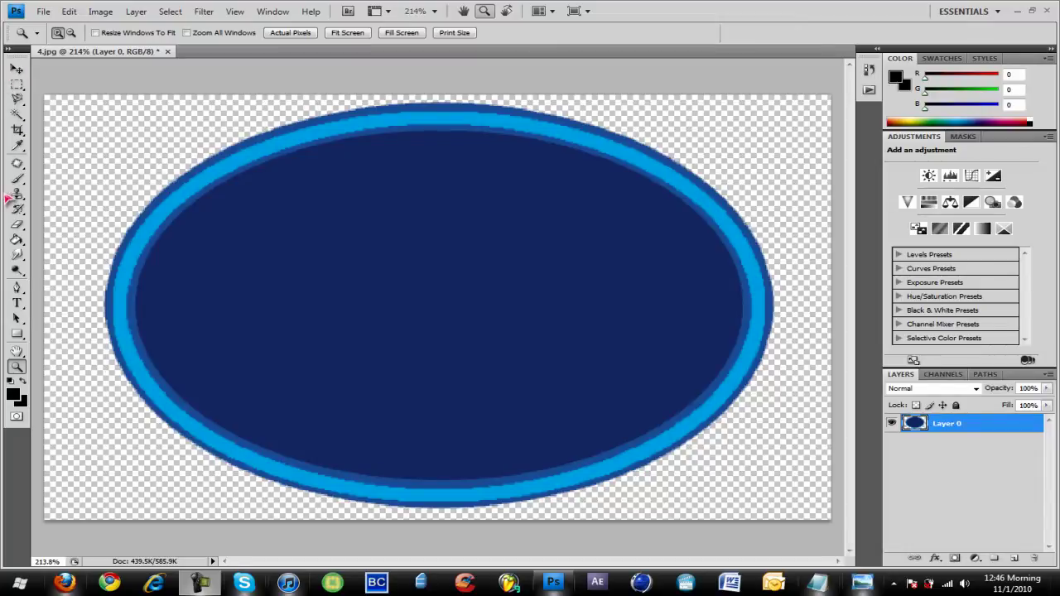
pyautogui.rightClick(270, 334)
pyautogui.click(290, 409)
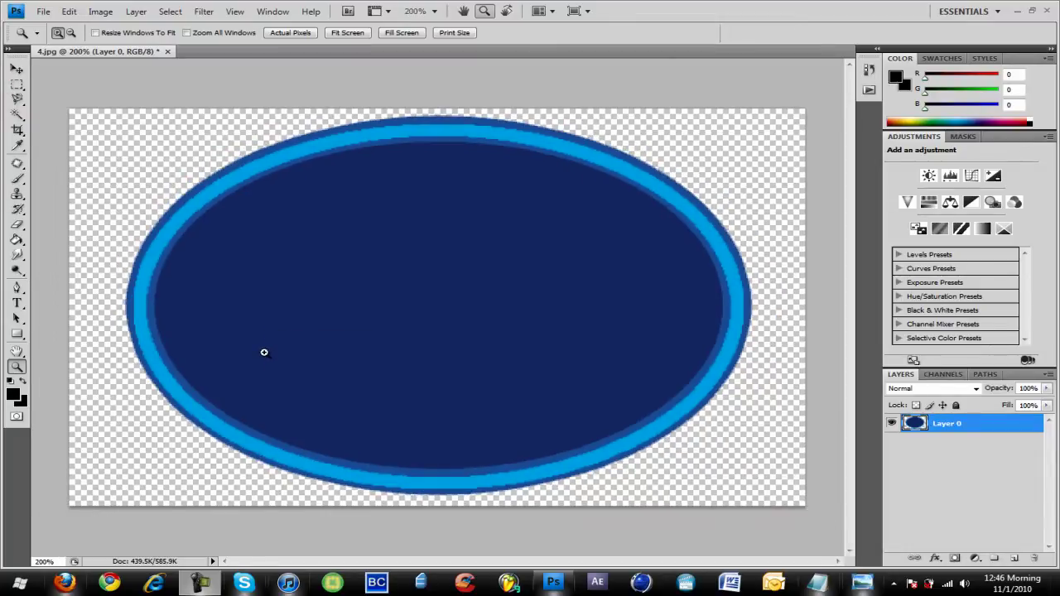
pyautogui.rightClick(263, 352)
pyautogui.click(278, 427)
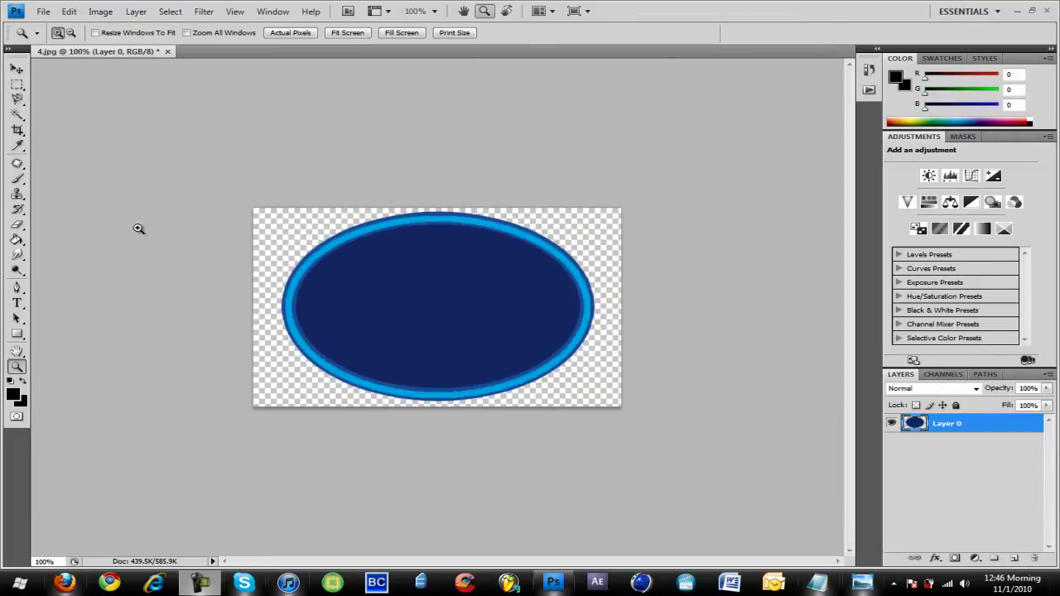
# Step: Type 'American' near the top of the oval, then undo a first size change after an error
pyautogui.click(16, 68)
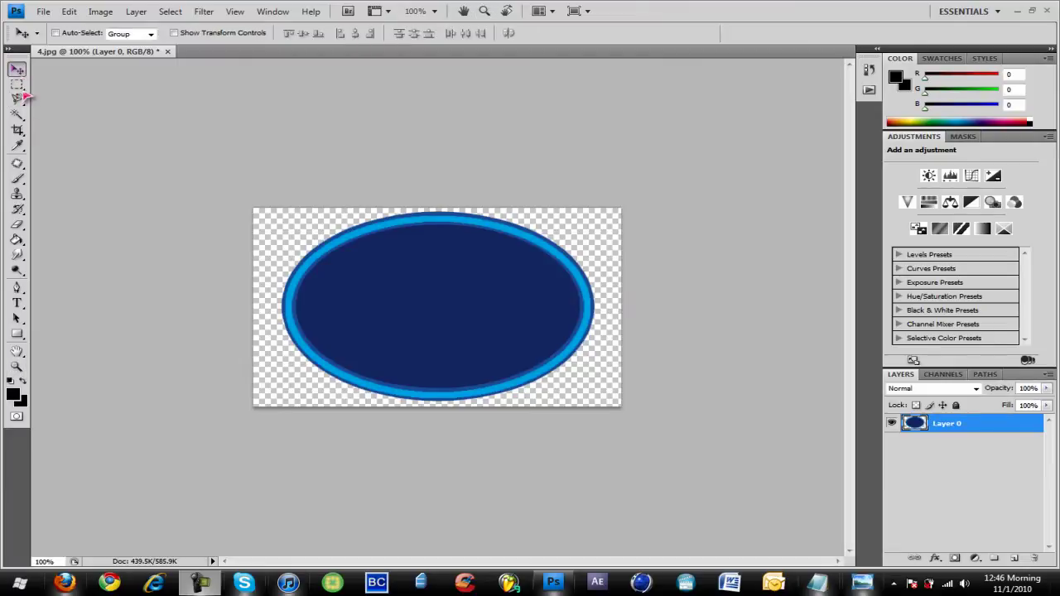
pyautogui.click(18, 304)
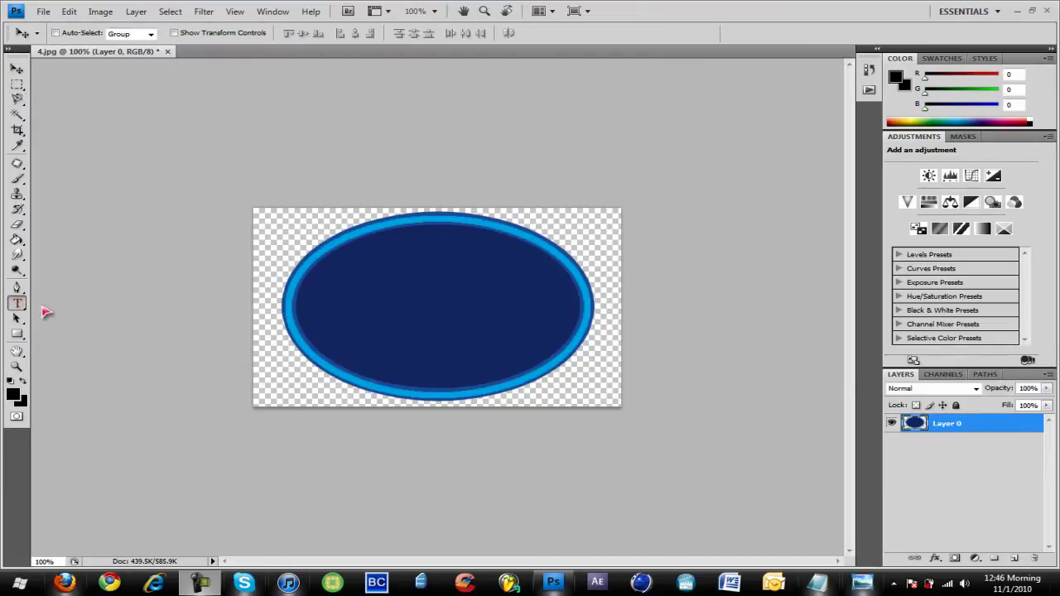
pyautogui.click(348, 271)
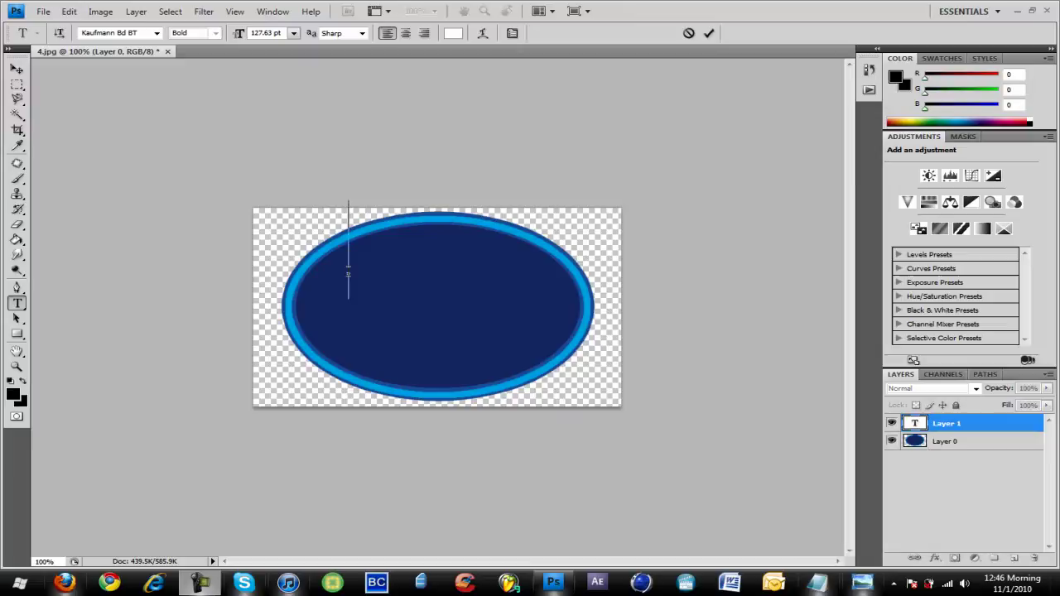
pyautogui.write('er')
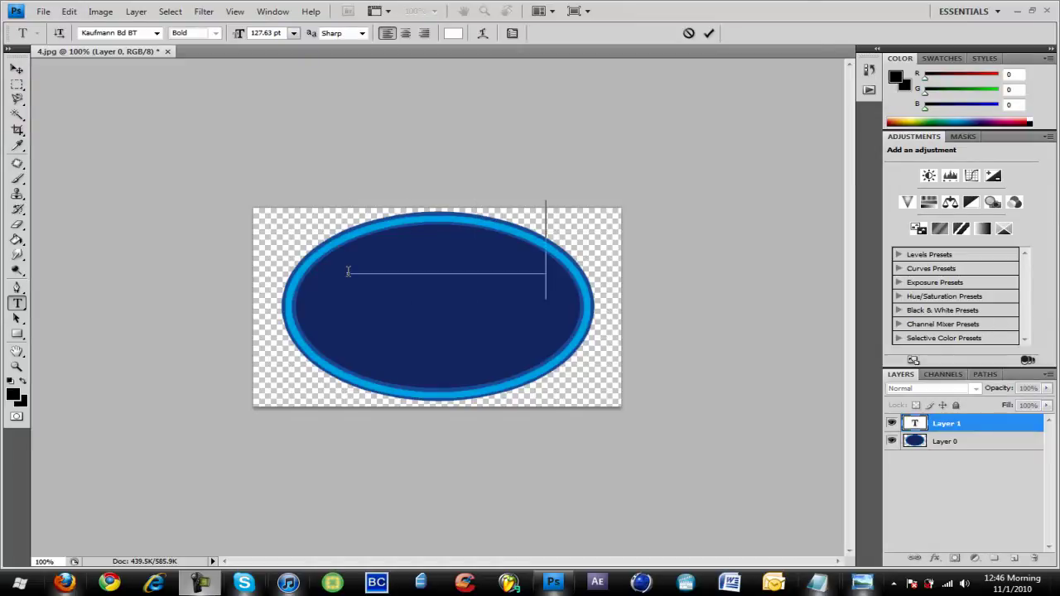
pyautogui.write('ican')
pyautogui.hotkey('ctrl', 'a')
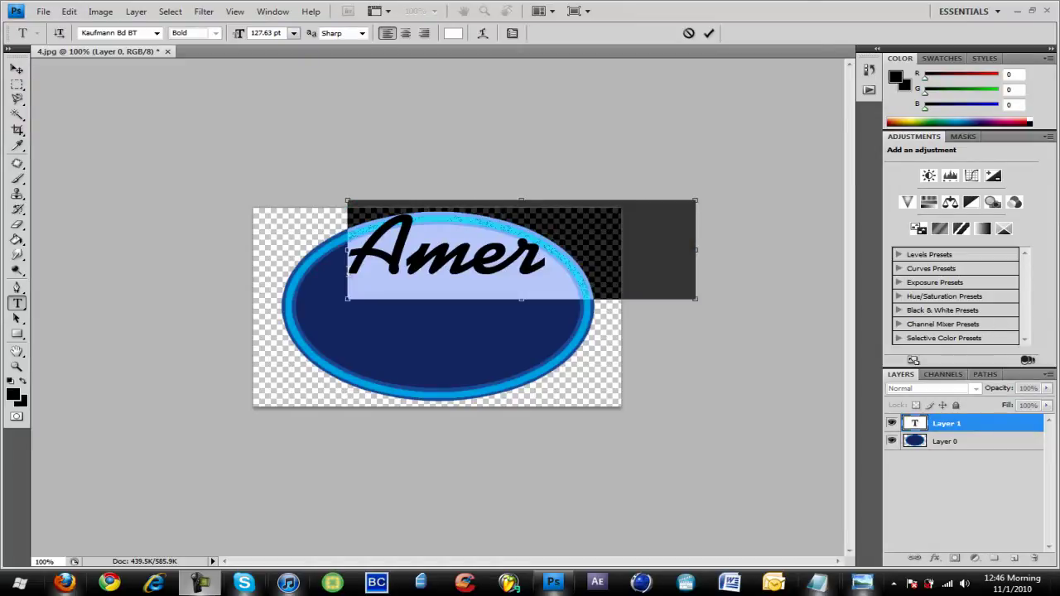
pyautogui.moveTo(238, 37); pyautogui.dragTo(205, 48)
pyautogui.hotkey('ctrl', 'z')
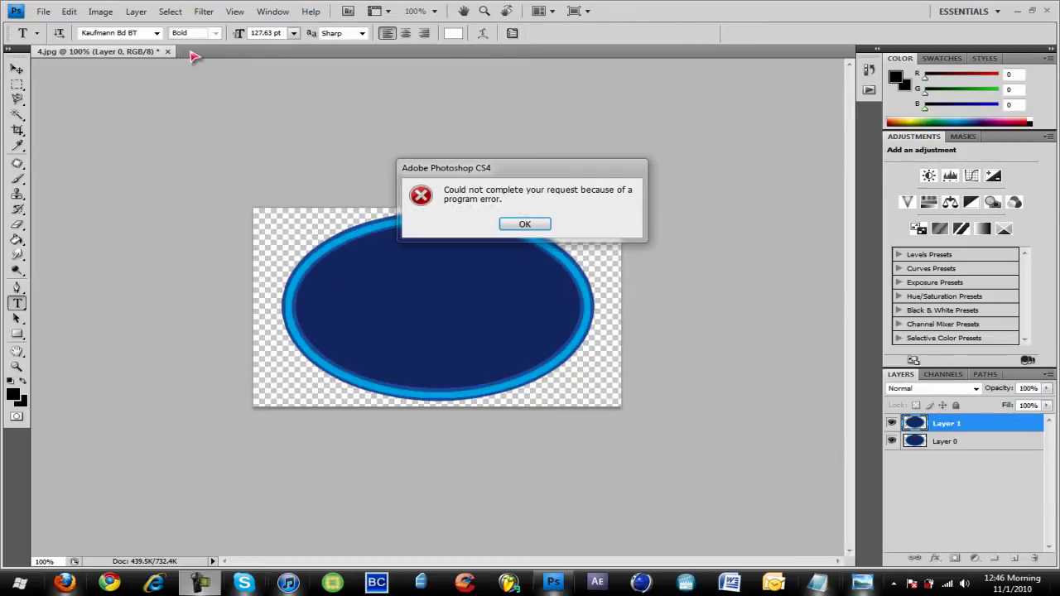
pyautogui.press('Return')
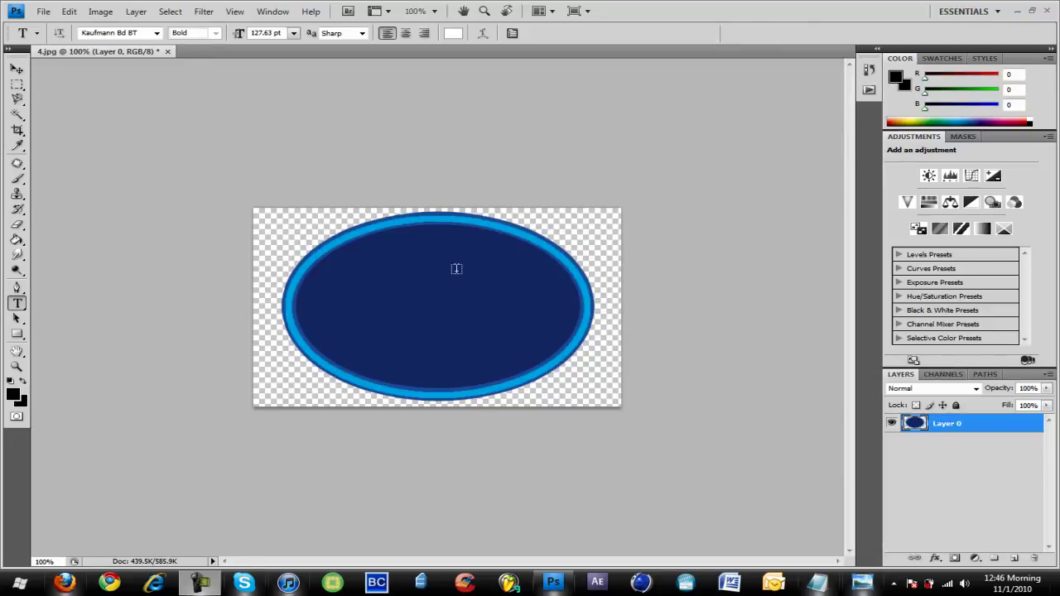
# Step: Set 'American' to 80.63 pt Kaufmann Bd BT and centre it in the upper oval
pyautogui.click(375, 264)
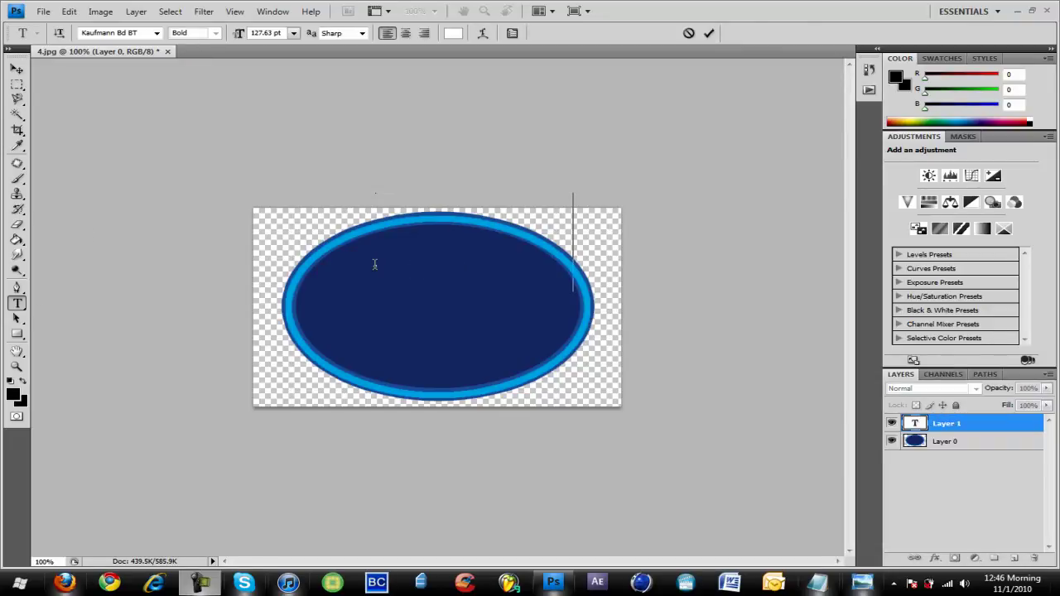
pyautogui.write('n')
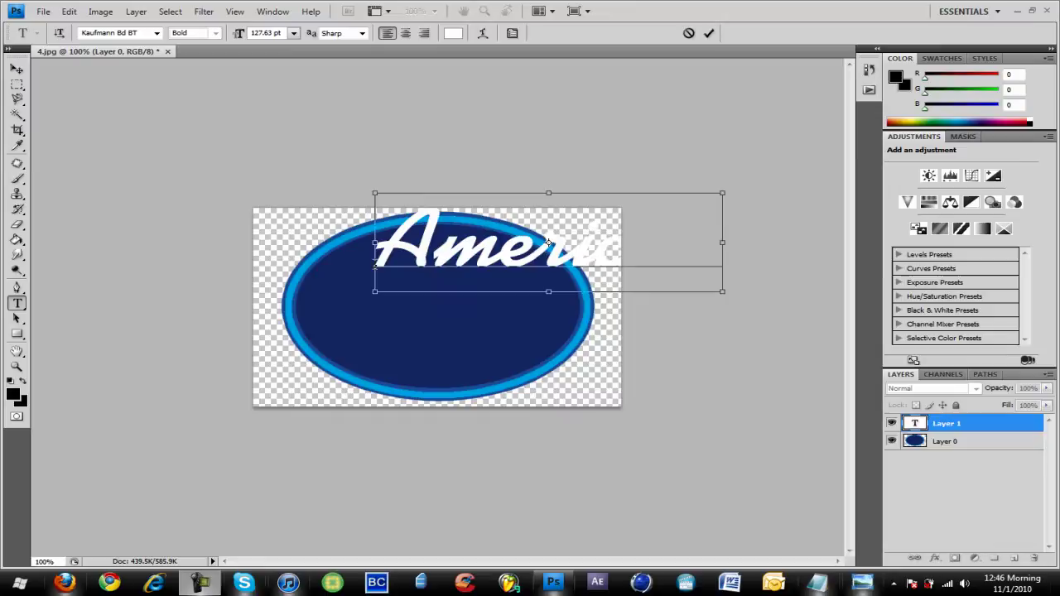
pyautogui.hotkey('ctrl', 'a')
pyautogui.moveTo(239, 34); pyautogui.dragTo(210, 48)
pyautogui.click(16, 68)
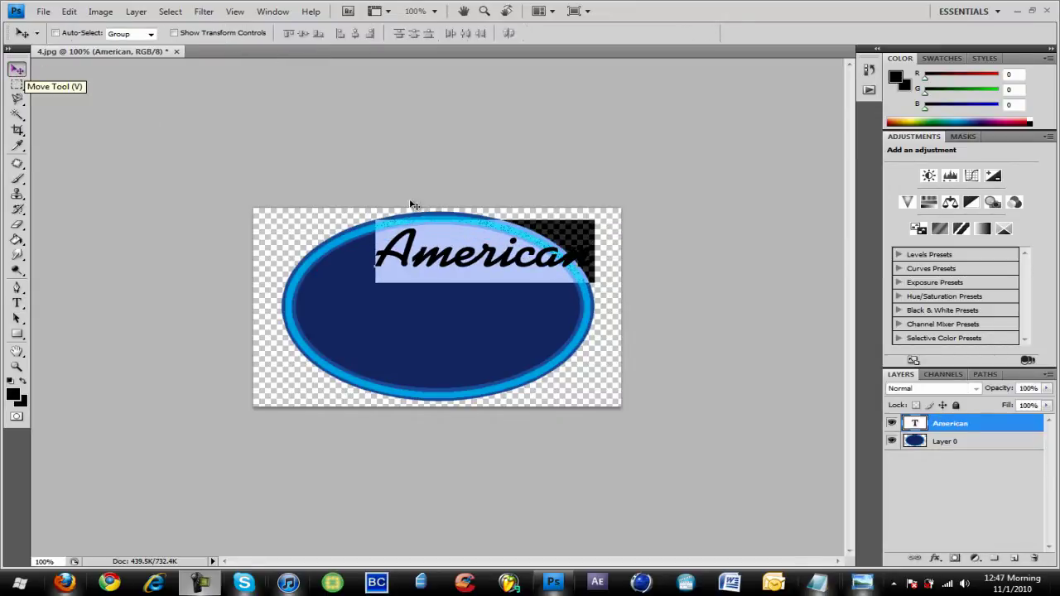
pyautogui.moveTo(457, 252); pyautogui.dragTo(408, 267)
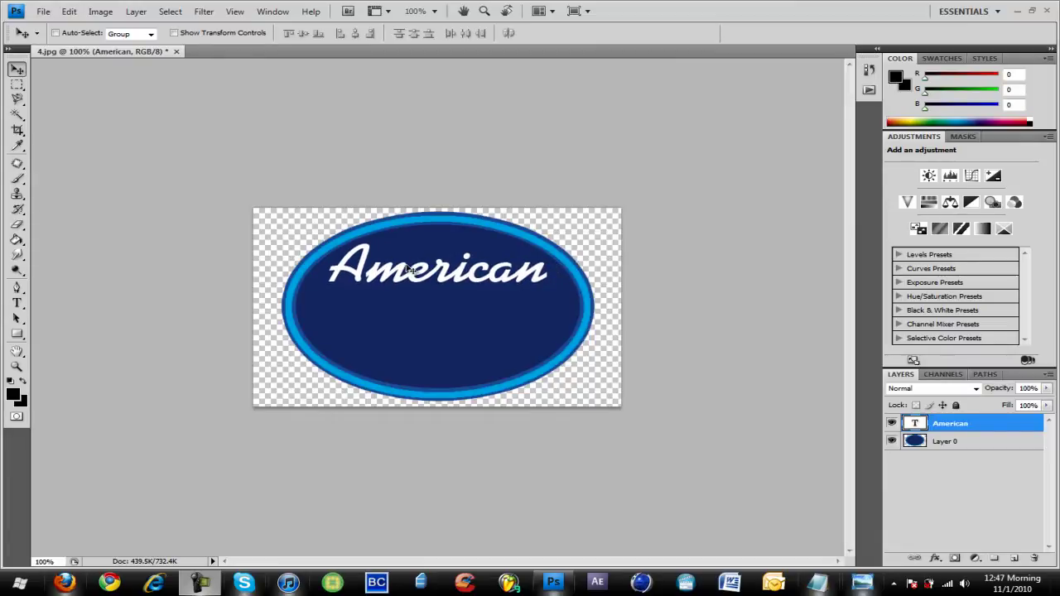
# Step: Rotate the American text about -5.7° counter-clockwise and nudge it slightly left
pyautogui.hotkey('ctrl', 't')
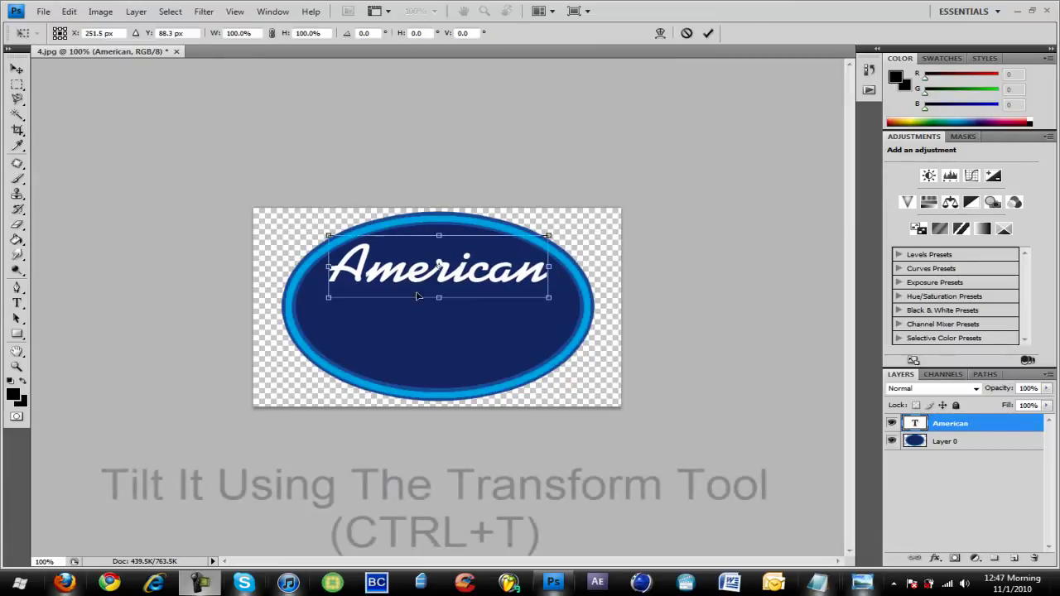
pyautogui.moveTo(422, 325); pyautogui.dragTo(424, 323)
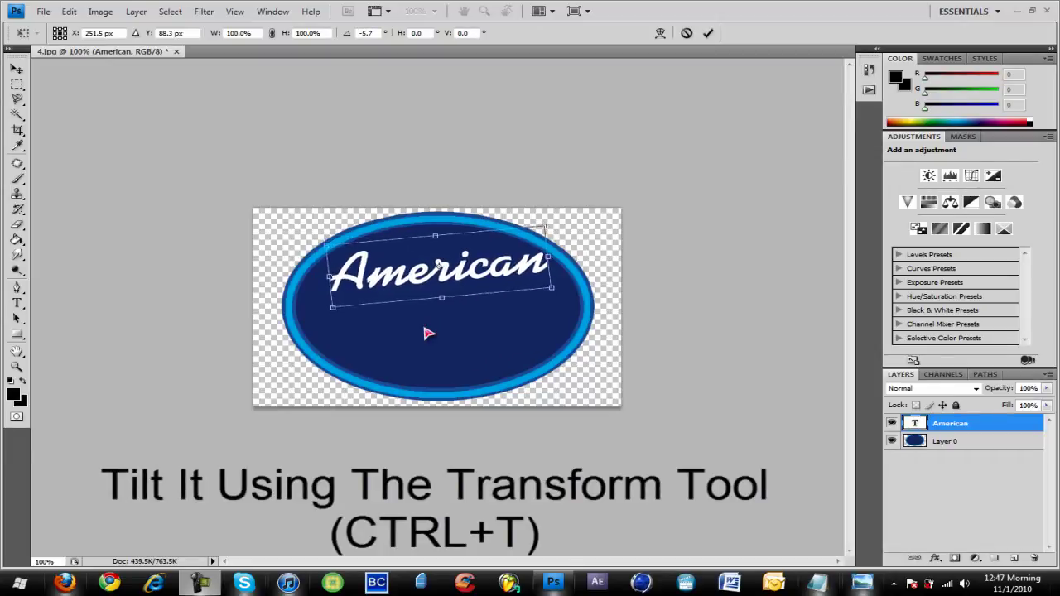
pyautogui.press('Return')
pyautogui.moveTo(386, 283); pyautogui.dragTo(385, 278)
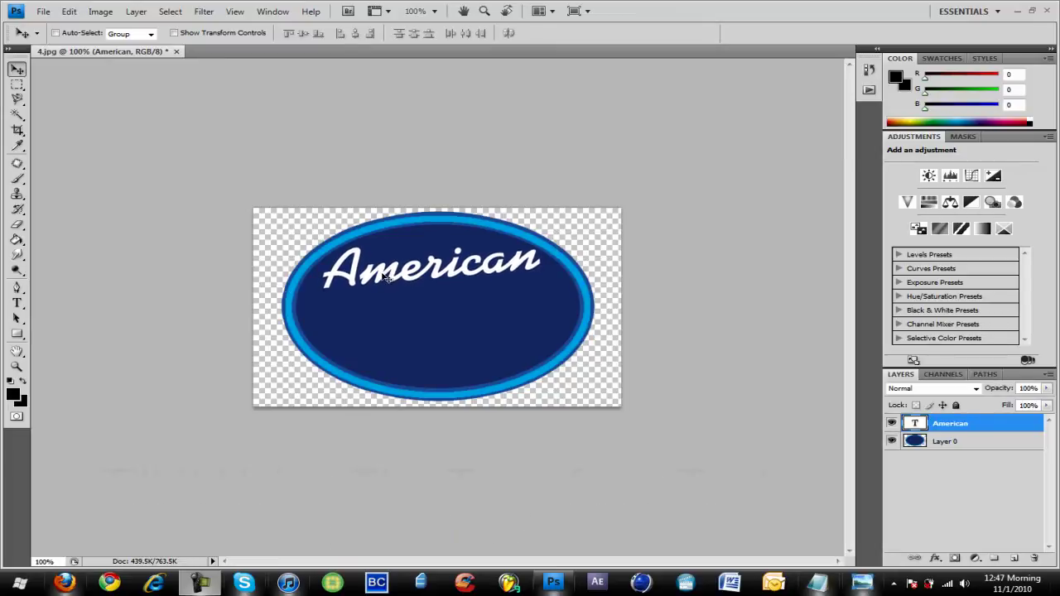
# Step: Add white 'Idol' text at 110.63 pt below American, shifted slightly left
pyautogui.click(16, 303)
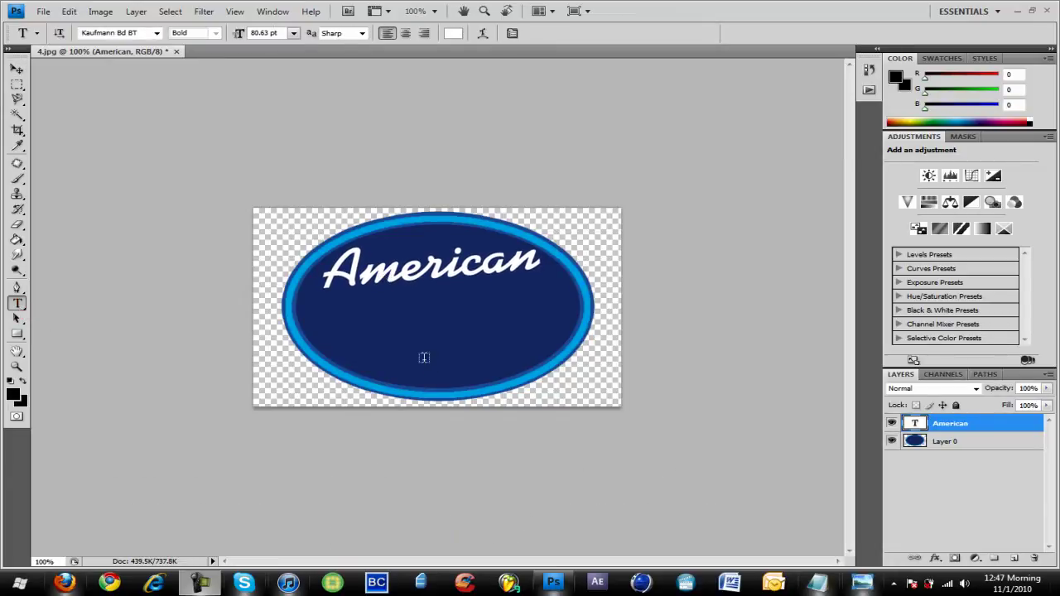
pyautogui.click(398, 345)
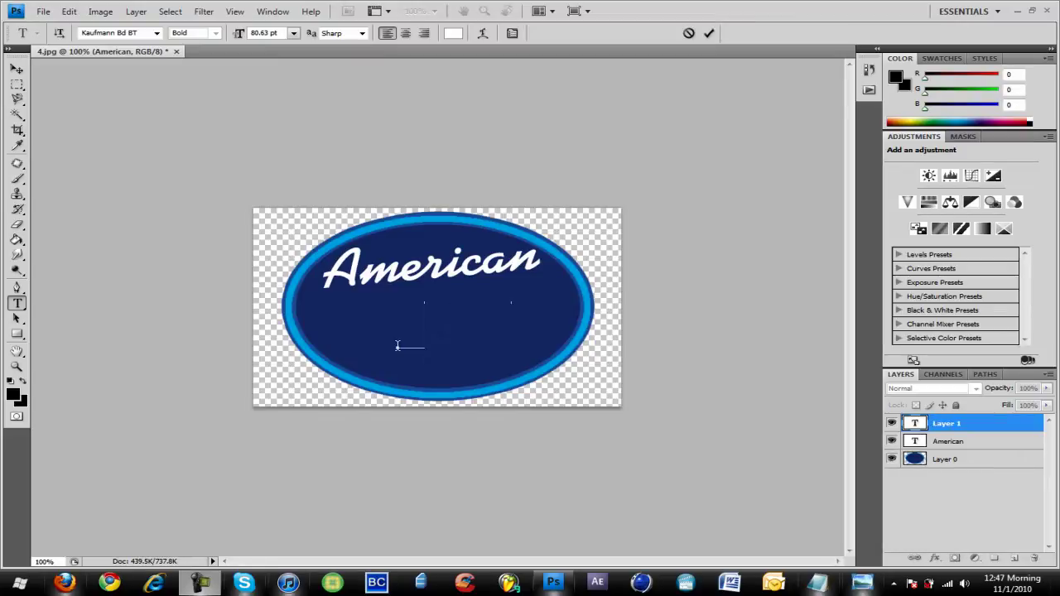
pyautogui.write('Idol')
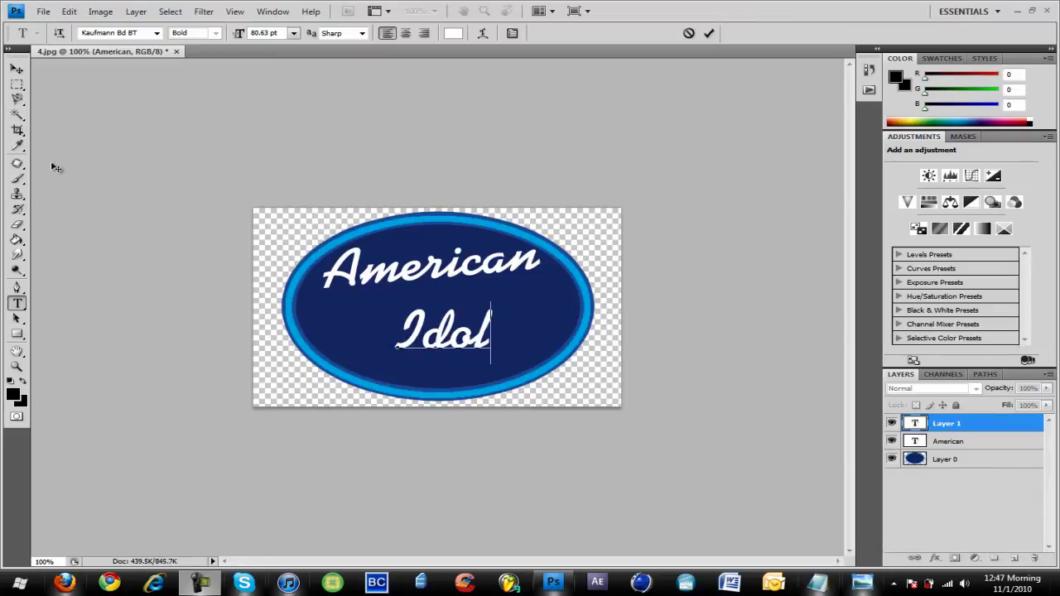
pyautogui.hotkey('ctrl', 'a')
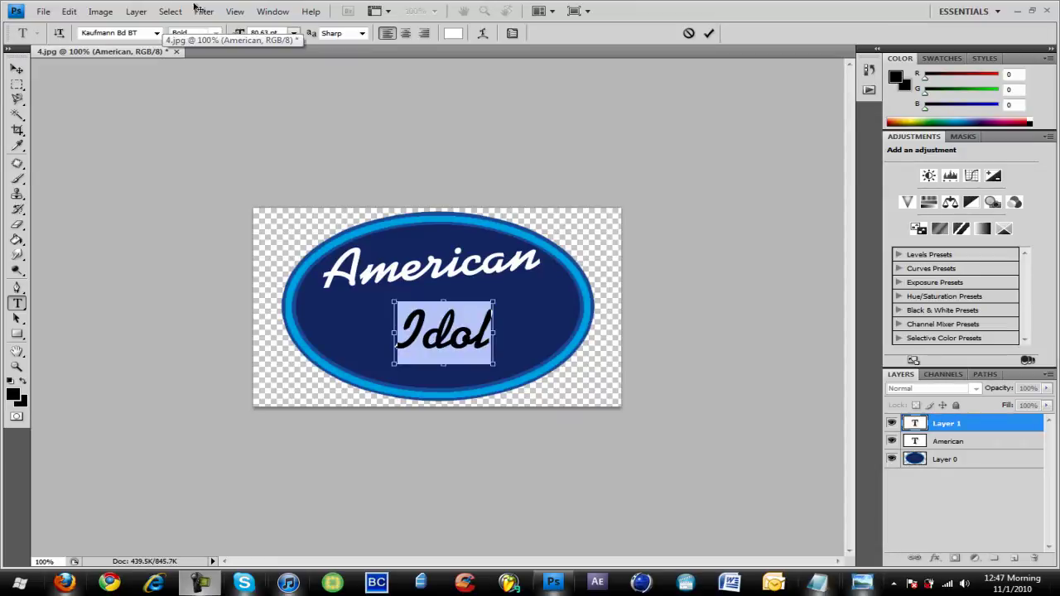
pyautogui.moveTo(240, 35); pyautogui.dragTo(261, 38)
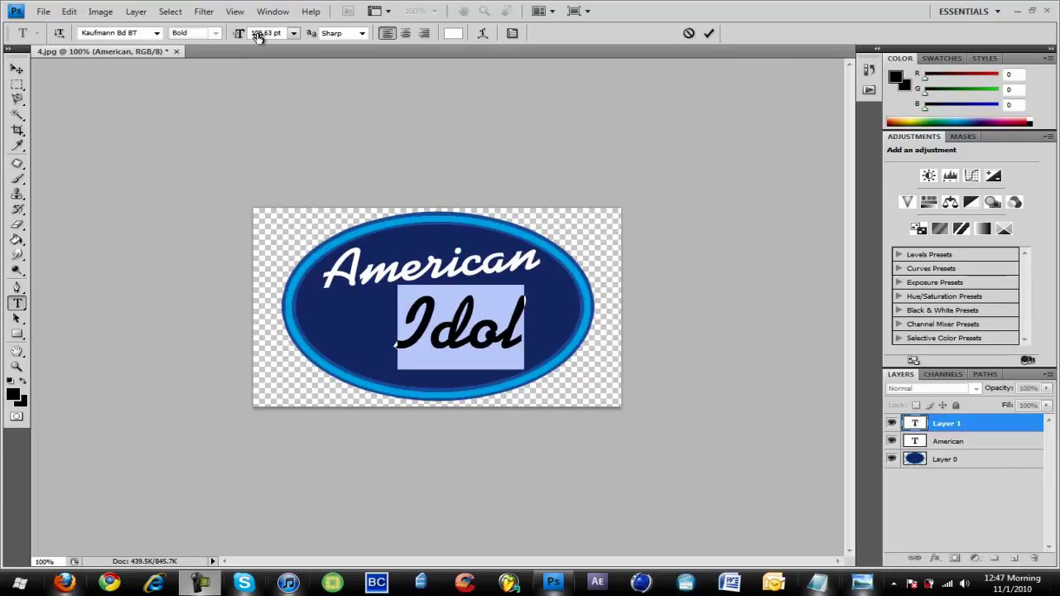
pyautogui.click(18, 70)
pyautogui.moveTo(445, 323); pyautogui.dragTo(441, 316)
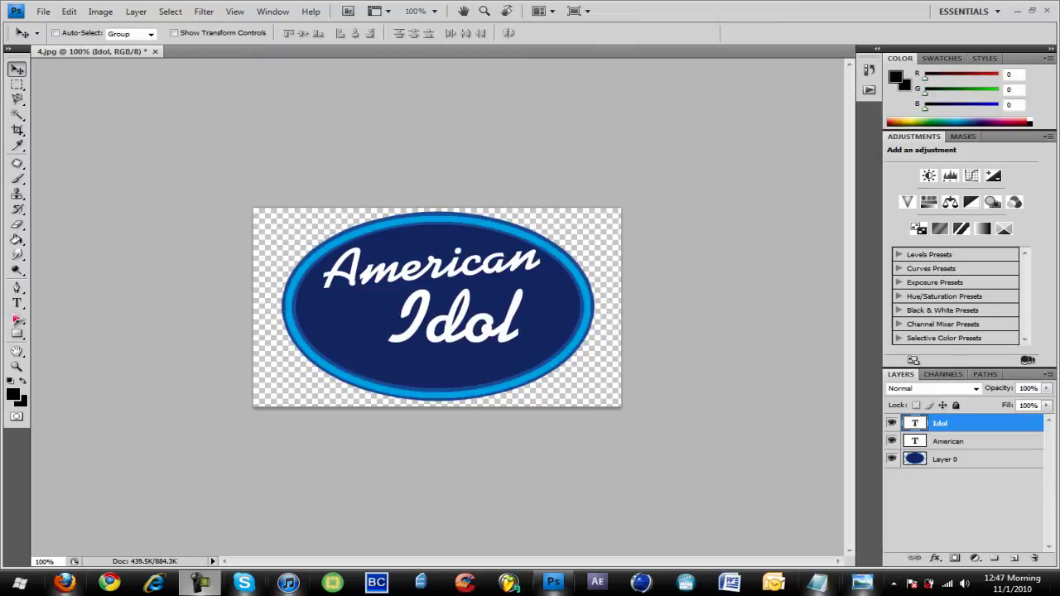
# Step: Check the American and Idol text layers in edit mode without changing them
pyautogui.click(16, 303)
pyautogui.click(441, 265)
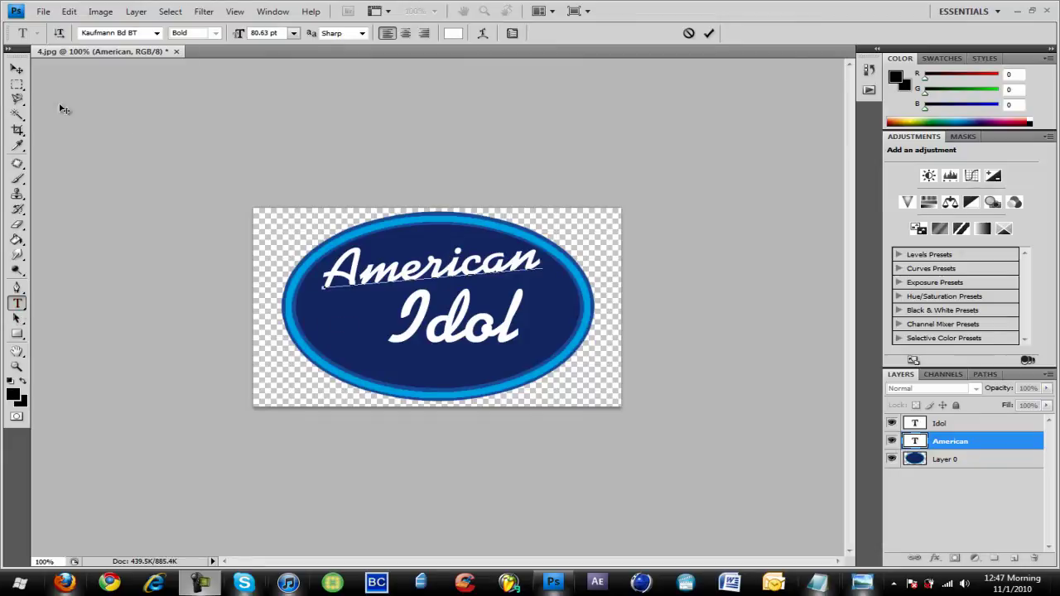
pyautogui.click(17, 69)
pyautogui.click(17, 303)
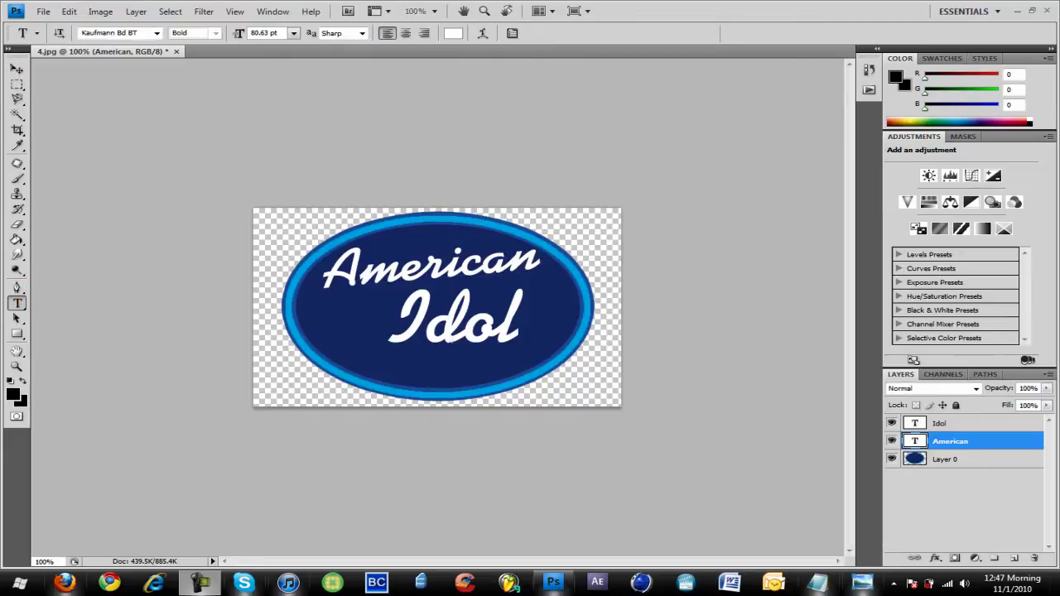
pyautogui.click(445, 328)
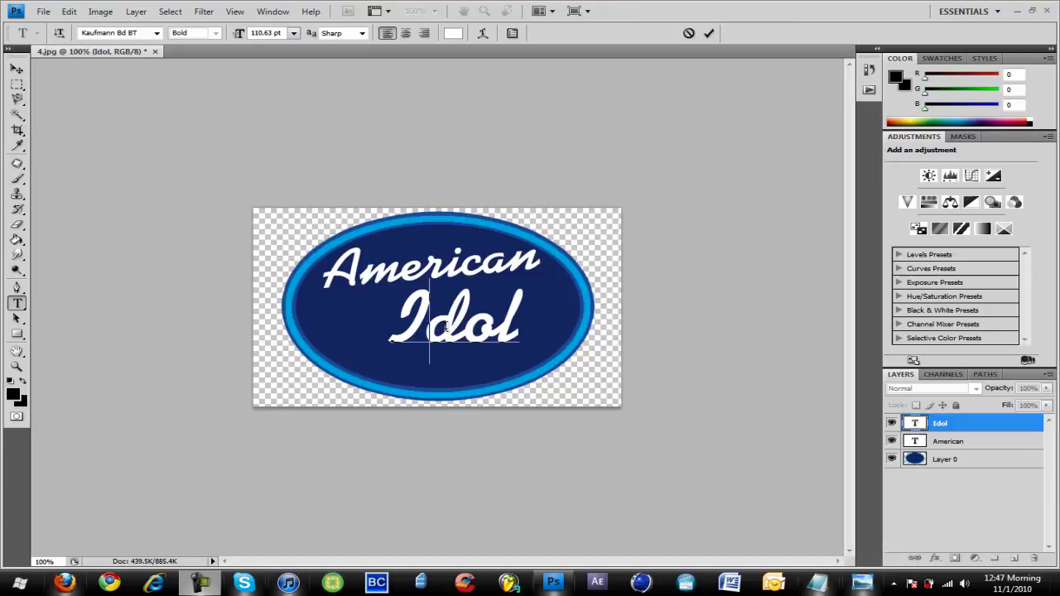
pyautogui.click(17, 70)
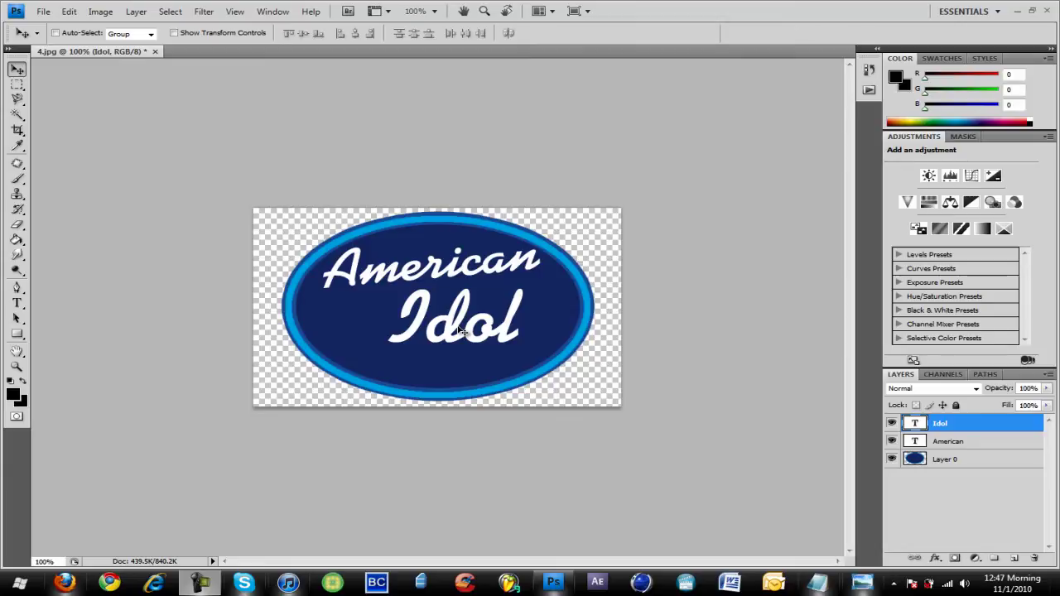
# Step: Select the American and Idol layers together, rasterize their type, and deselect
pyautogui.click(988, 447)
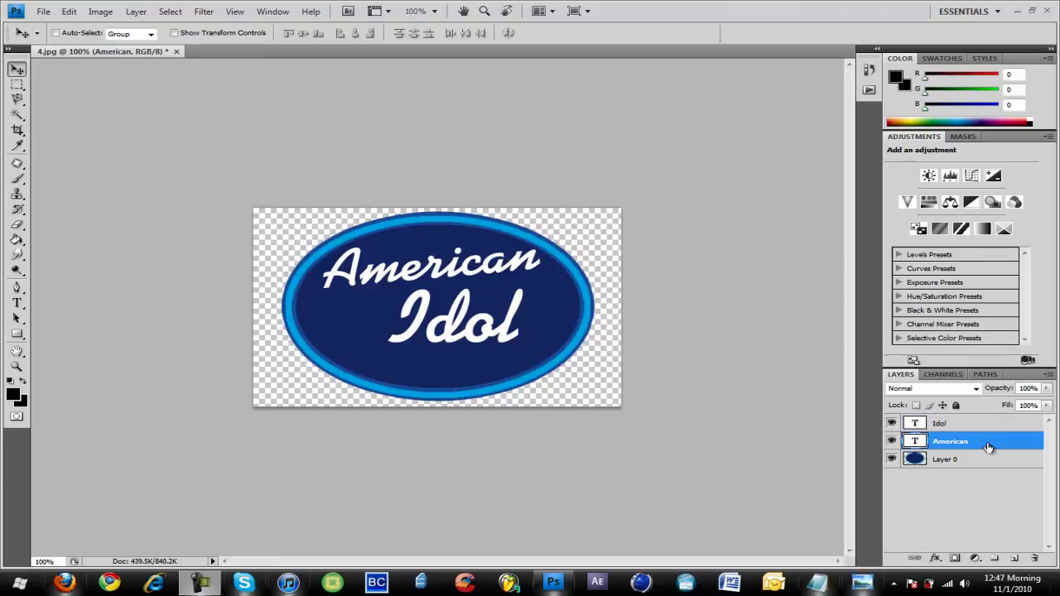
pyautogui.keyDown('shift'); pyautogui.click(982, 426); pyautogui.keyUp('shift')
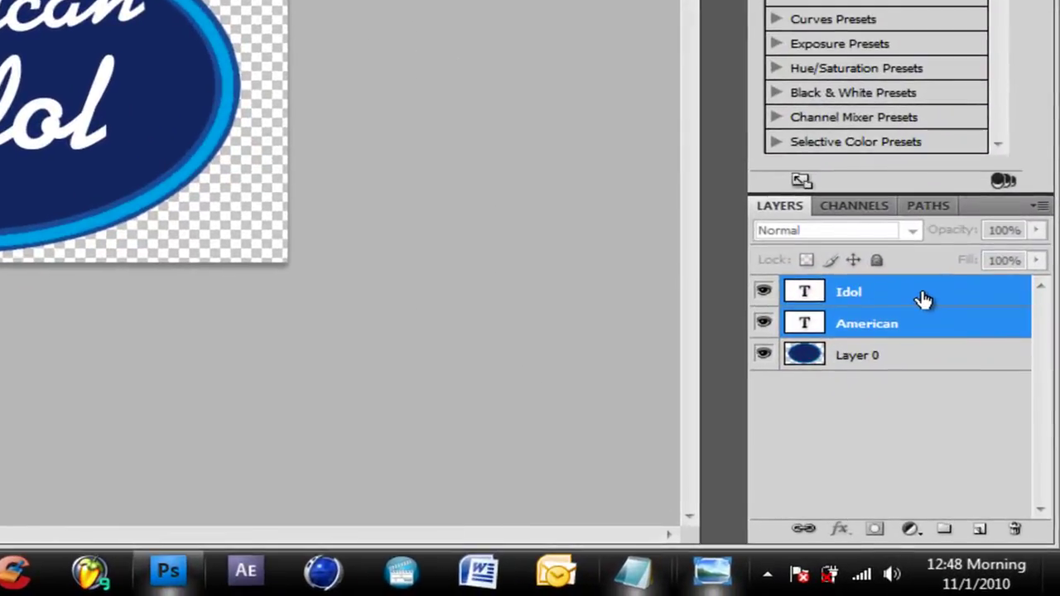
pyautogui.rightClick(923, 300)
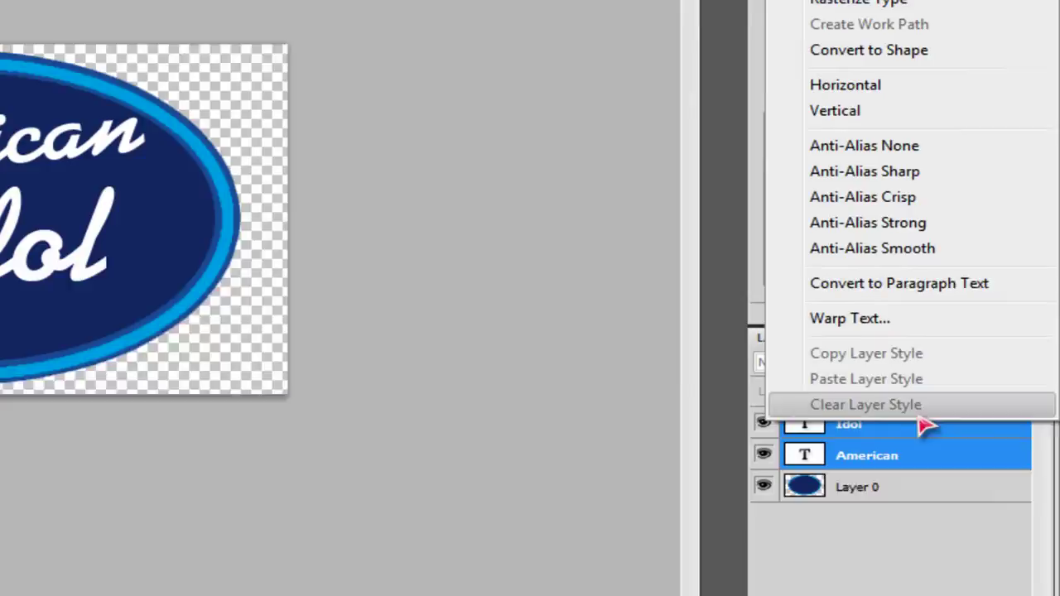
pyautogui.press('Escape')
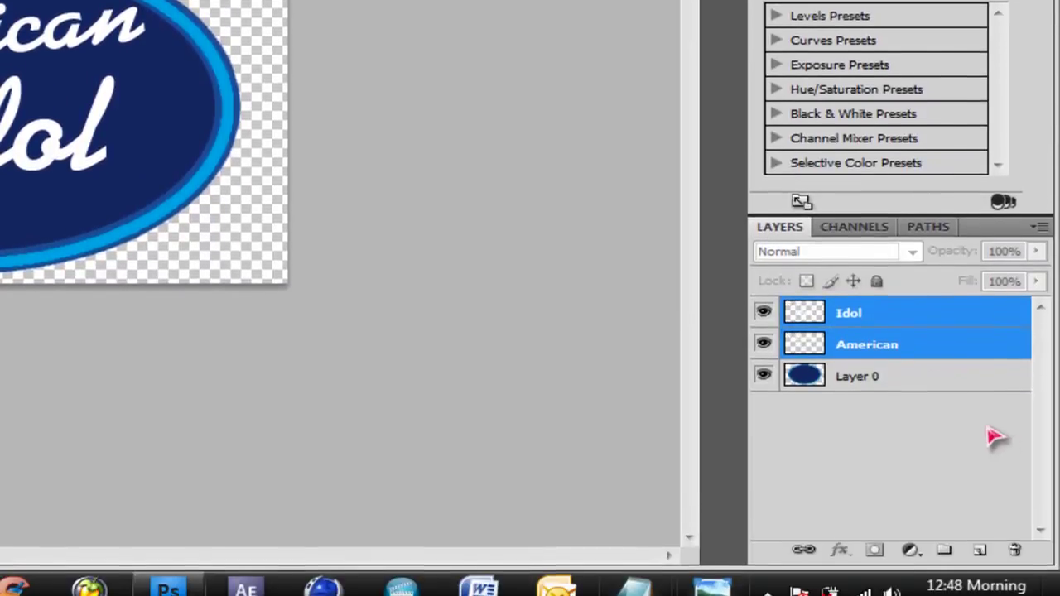
pyautogui.click(934, 439)
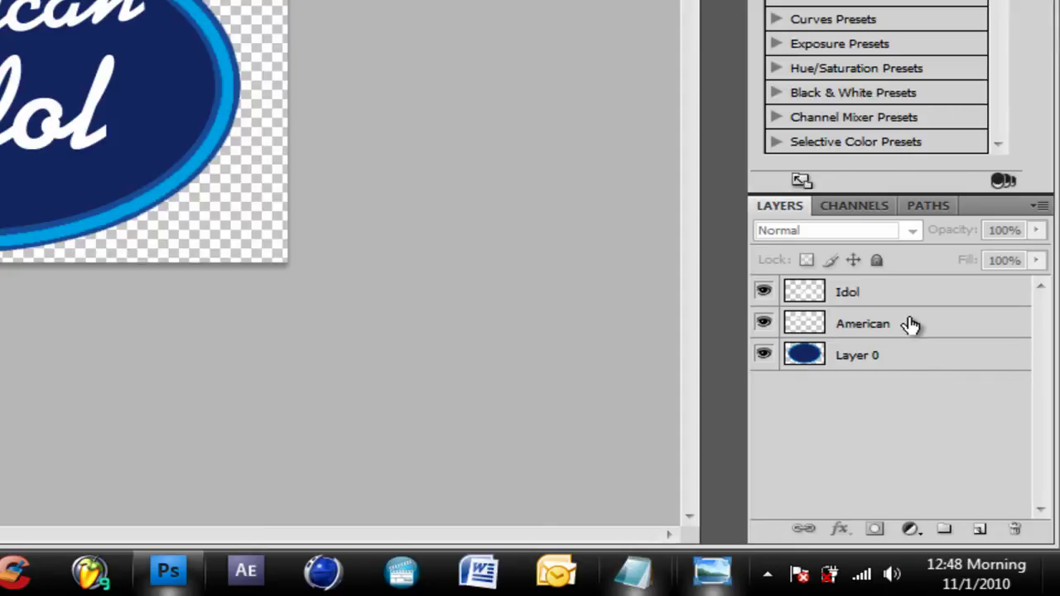
# Step: Duplicate the layers and rename the American pair to American Bottom and American Top
pyautogui.moveTo(909, 324); pyautogui.dragTo(980, 529)
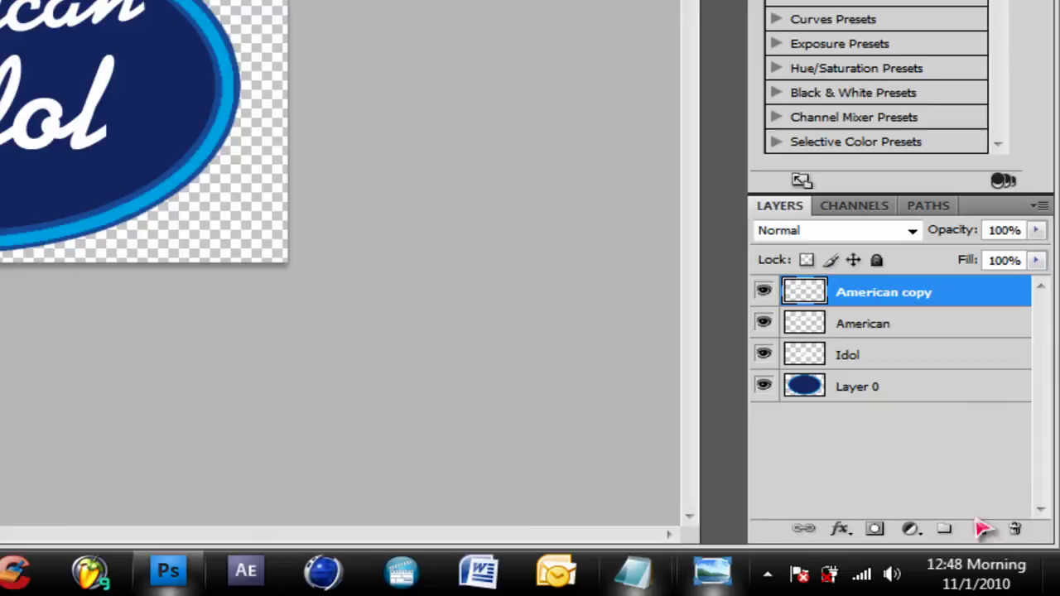
pyautogui.moveTo(919, 355); pyautogui.dragTo(985, 543)
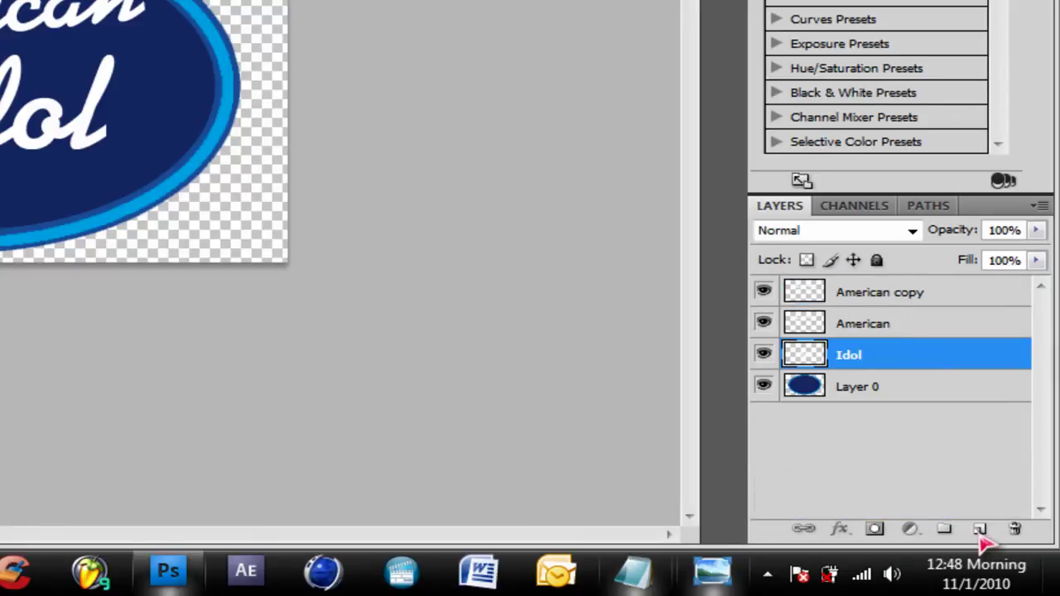
pyautogui.doubleClick(882, 330)
pyautogui.press('End')
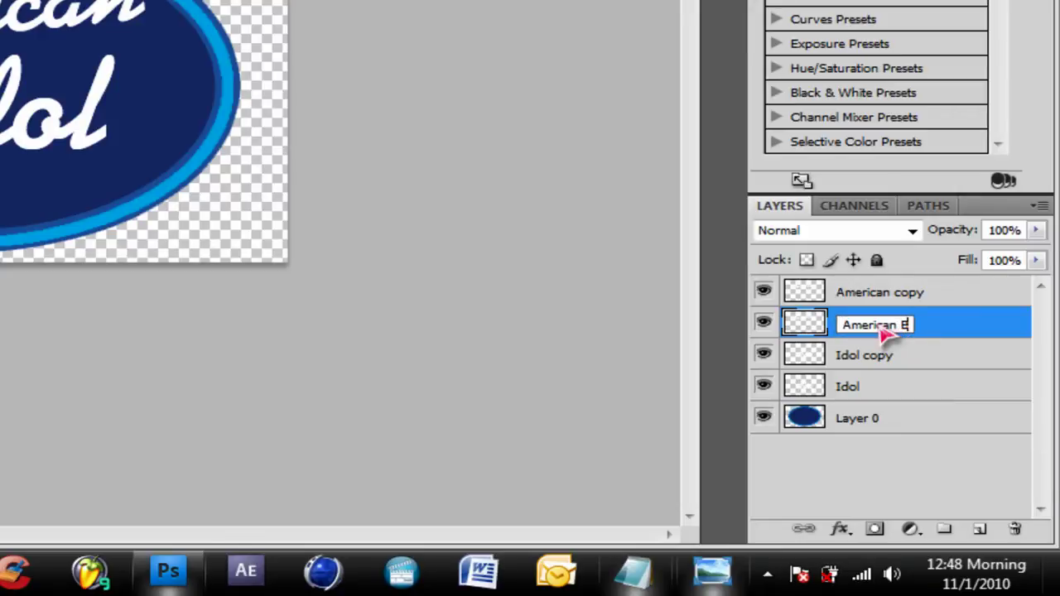
pyautogui.click(916, 296)
pyautogui.doubleClick(920, 296)
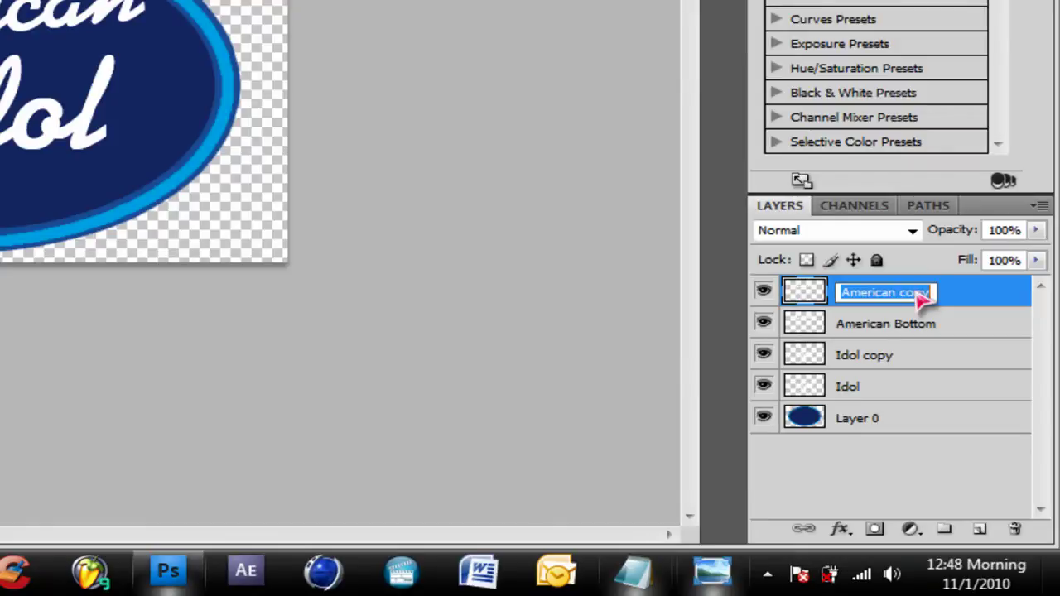
pyautogui.press('BackSpace')
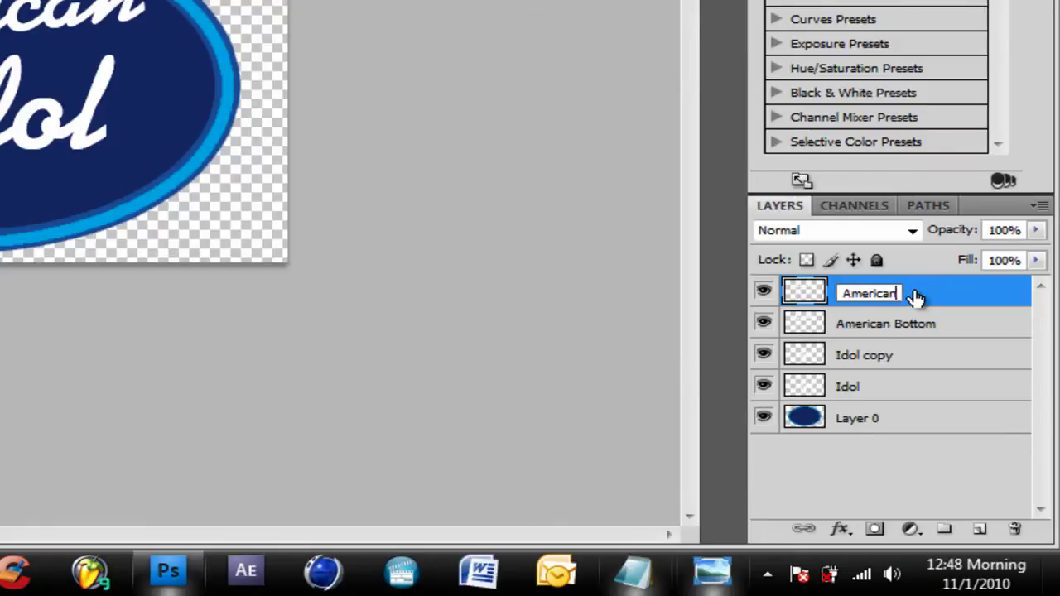
pyautogui.write('American Top')
# Step: Rename the Idol pair to Idol Bottom and Idol Top, then select American Top
pyautogui.doubleClick(853, 387)
pyautogui.click(876, 394)
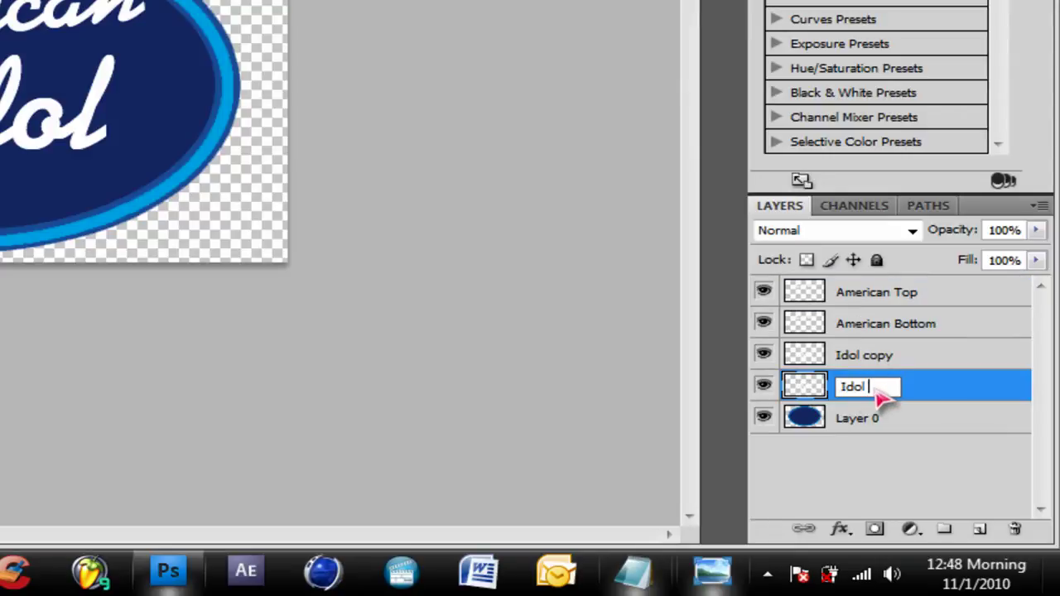
pyautogui.write('Bottom')
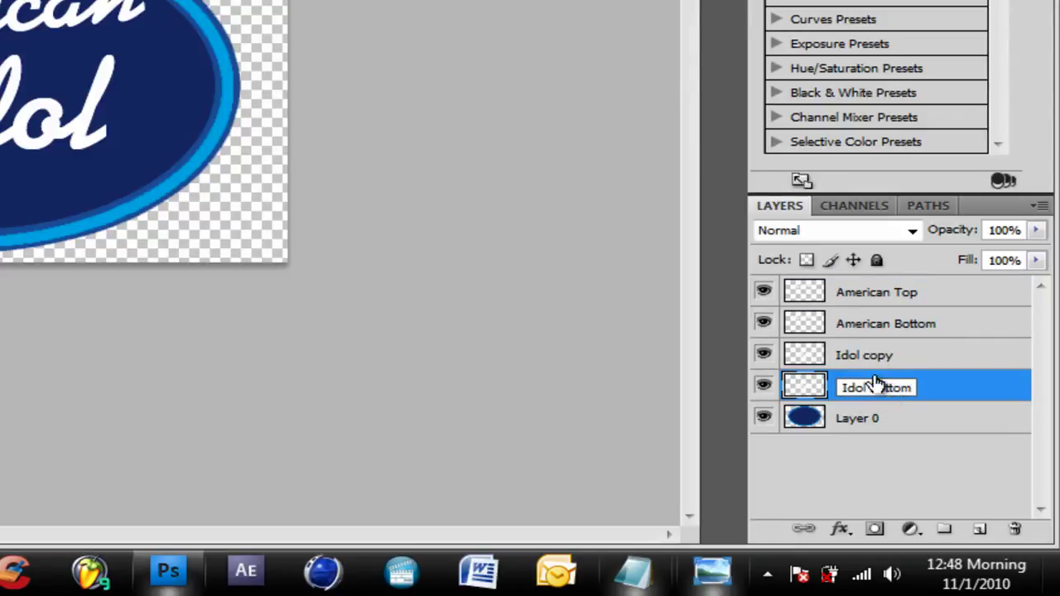
pyautogui.press('Return')
pyautogui.doubleClick(868, 357)
pyautogui.moveTo(865, 361); pyautogui.dragTo(922, 383)
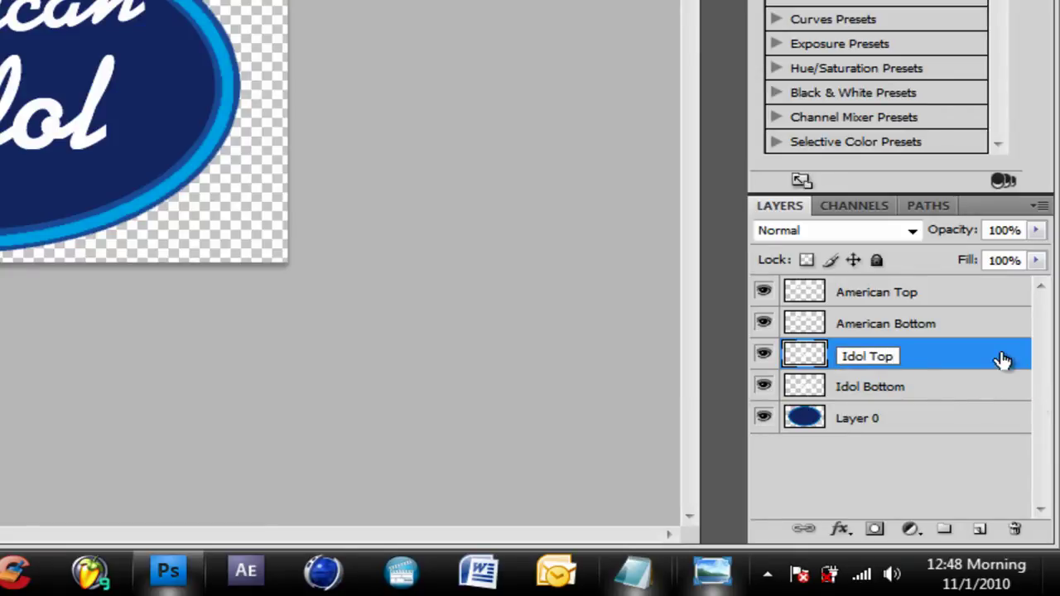
pyautogui.press('Return')
pyautogui.click(958, 302)
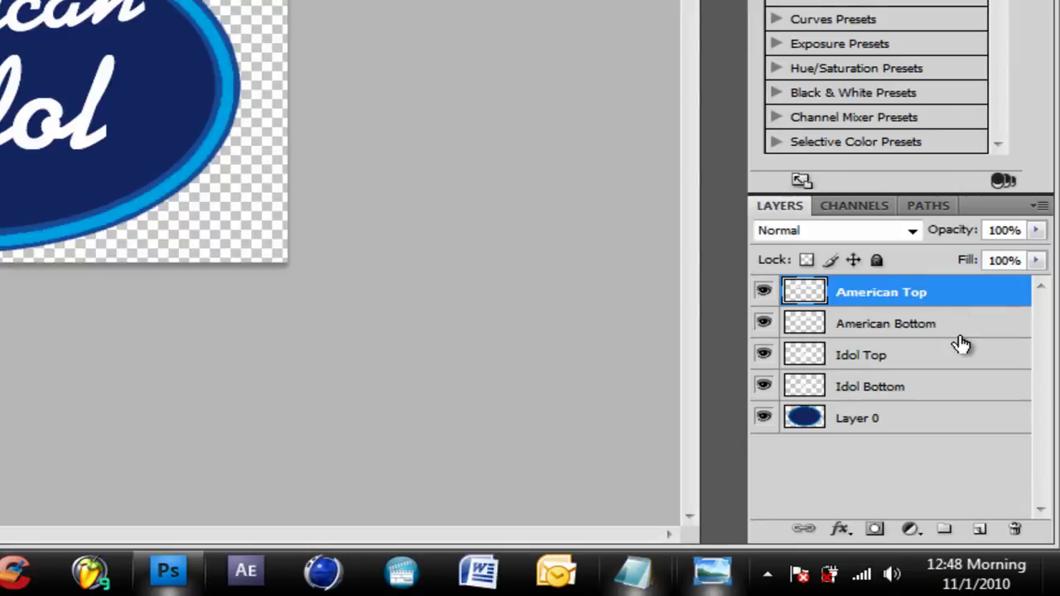
pyautogui.click(956, 330)
pyautogui.click(946, 302)
pyautogui.click(947, 321)
pyautogui.click(941, 303)
# Step: Add a Stroke to American Bottom coloured blue #24569f
pyautogui.click(959, 332)
pyautogui.doubleClick(959, 333)
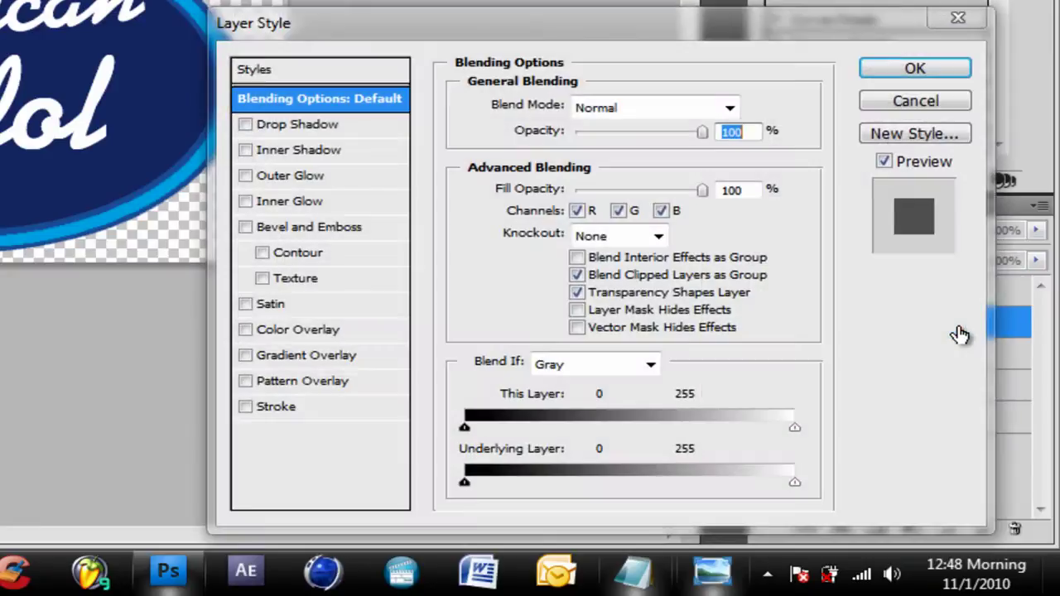
pyautogui.click(279, 408)
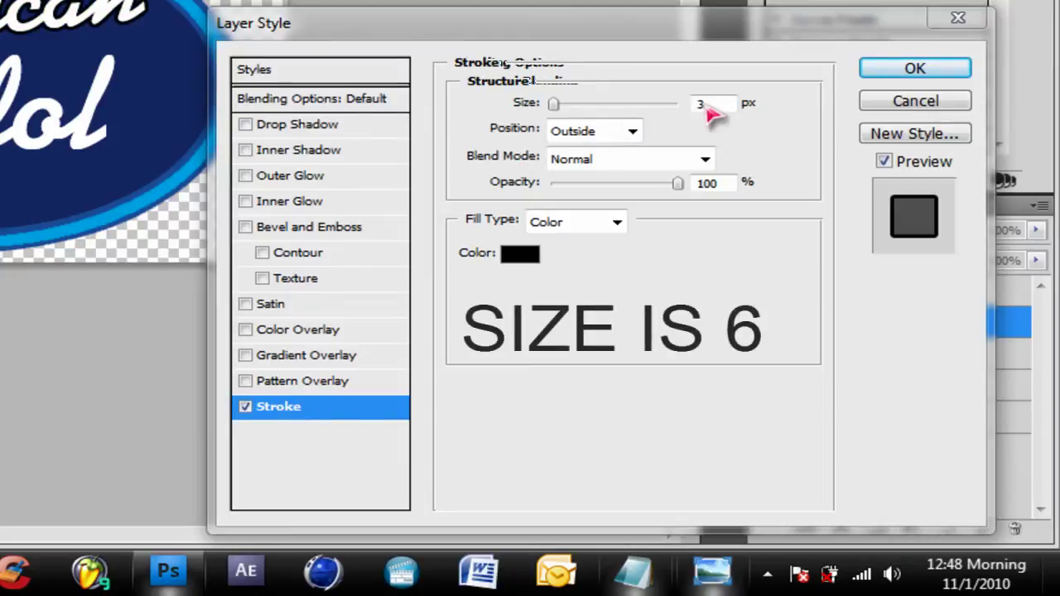
pyautogui.doubleClick(718, 104)
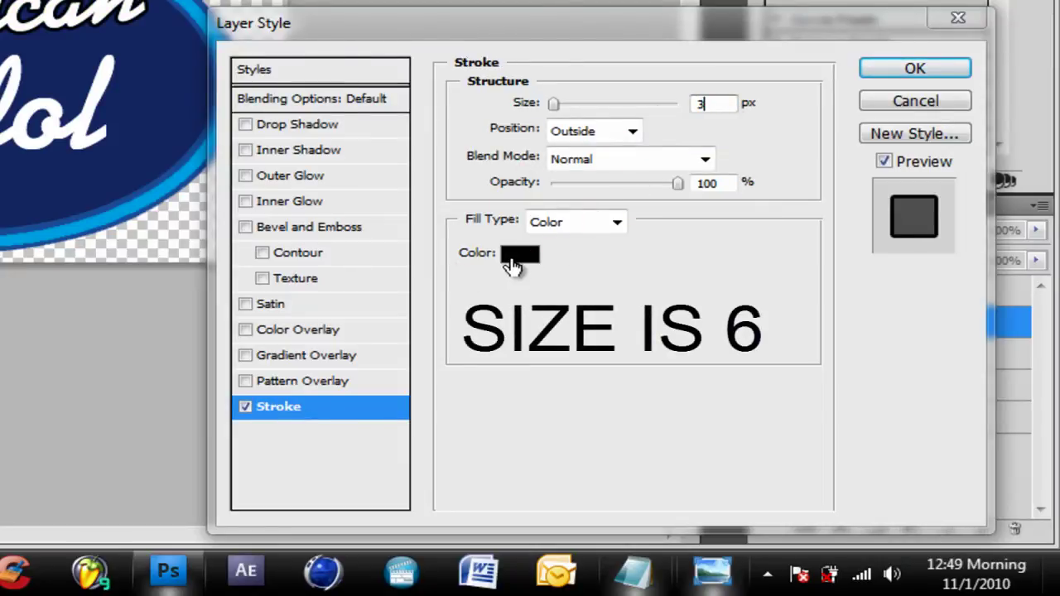
pyautogui.click(517, 257)
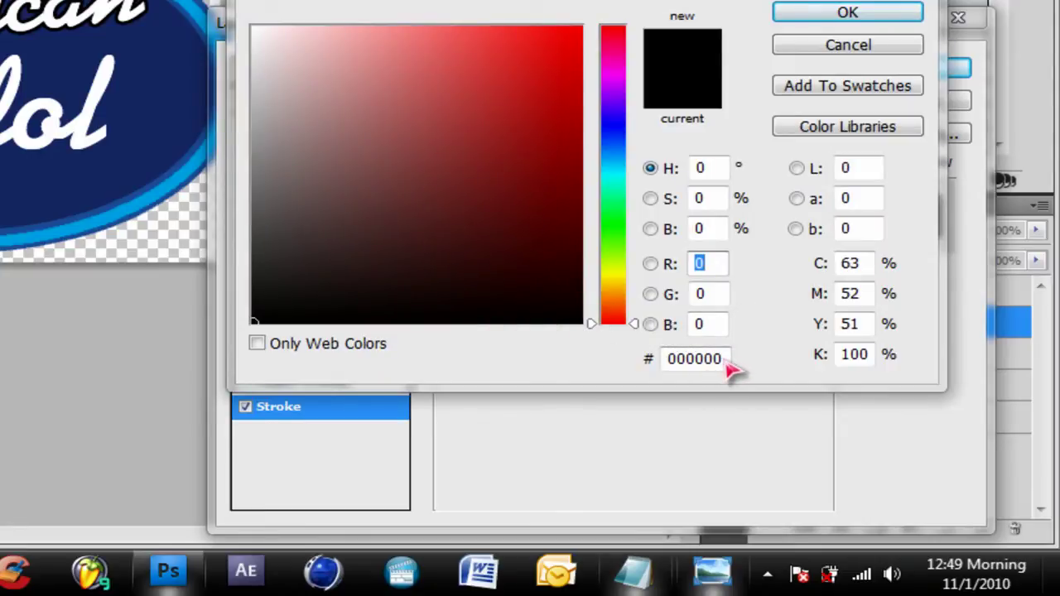
pyautogui.moveTo(726, 363); pyautogui.dragTo(182, 394)
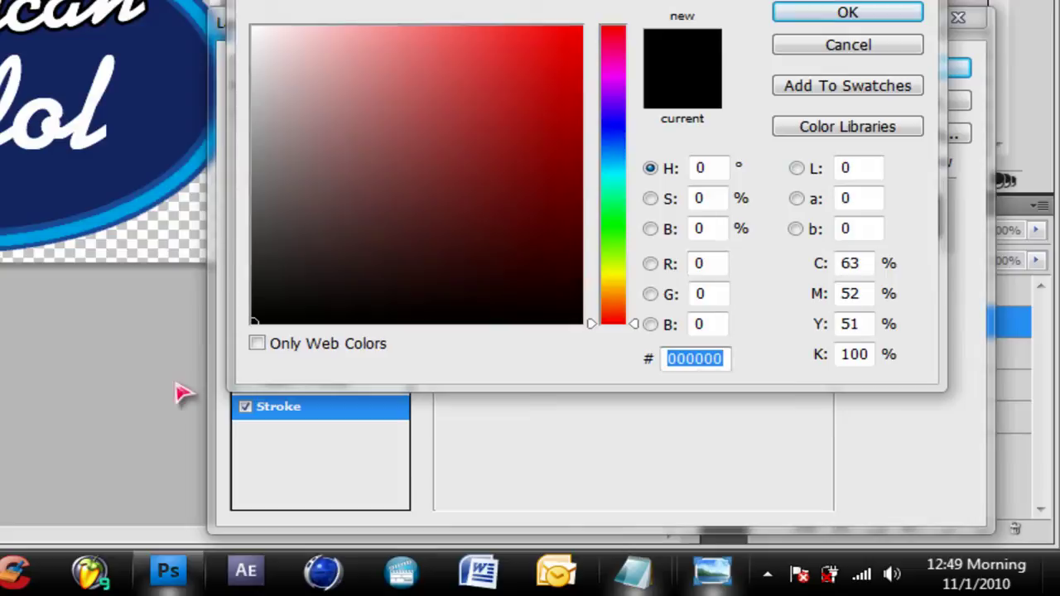
pyautogui.write('245')
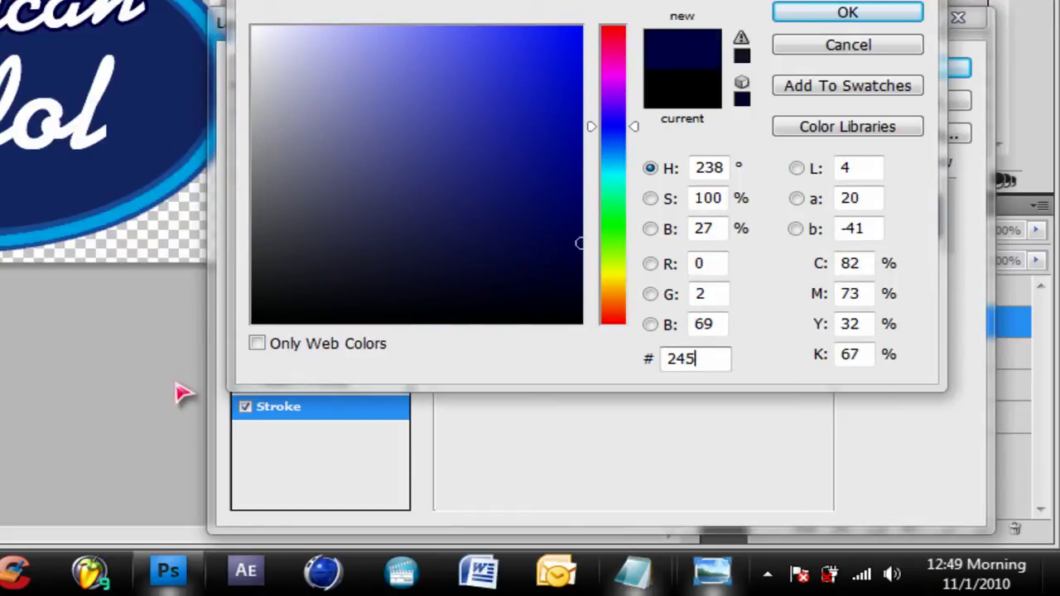
pyautogui.write('9f')
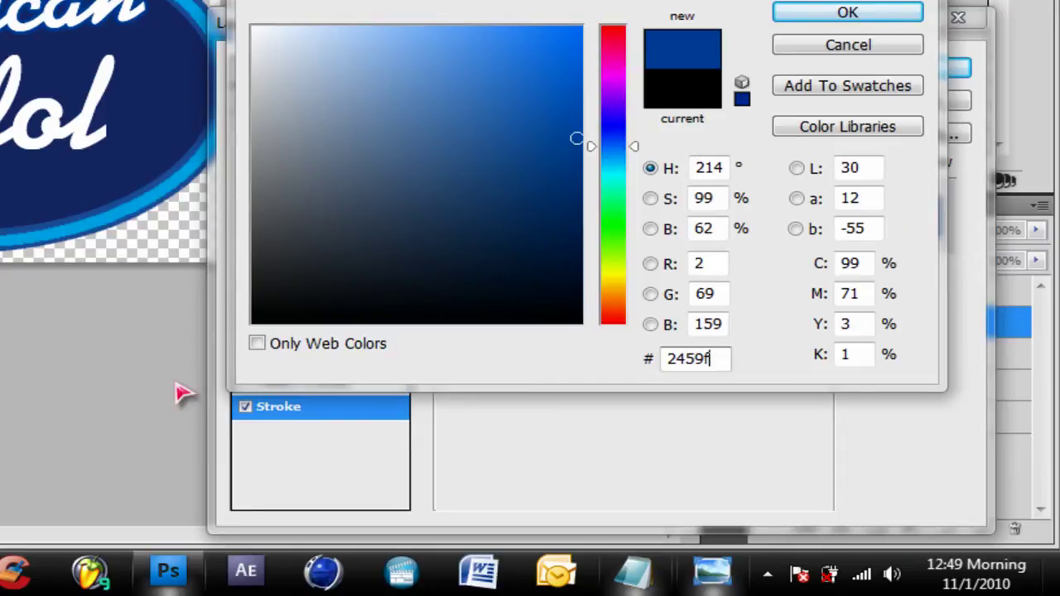
pyautogui.write('f')
pyautogui.press('BackSpace')
pyautogui.press('BackSpace')
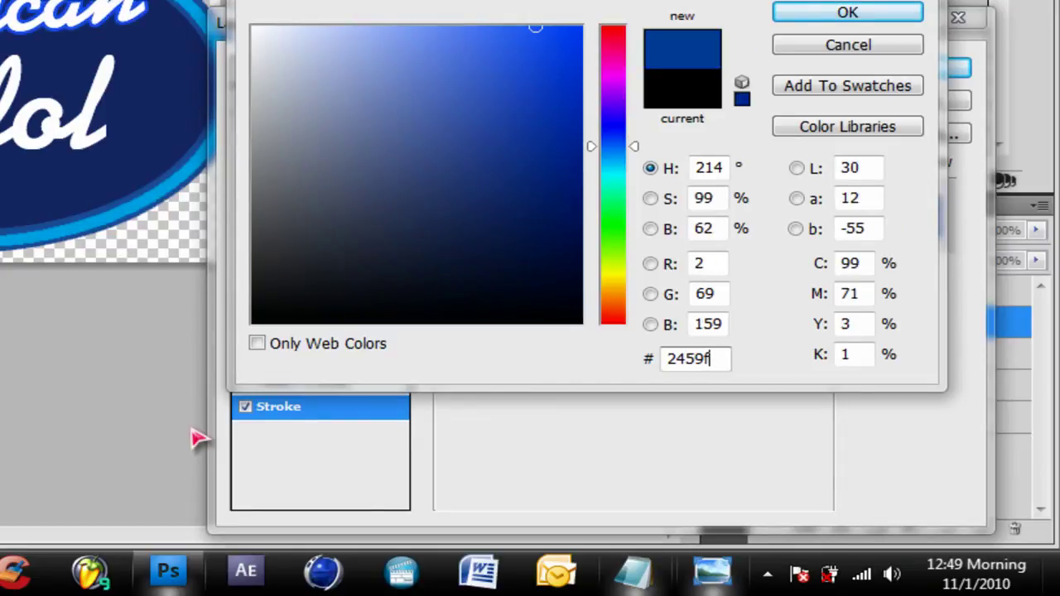
pyautogui.press('BackSpace')
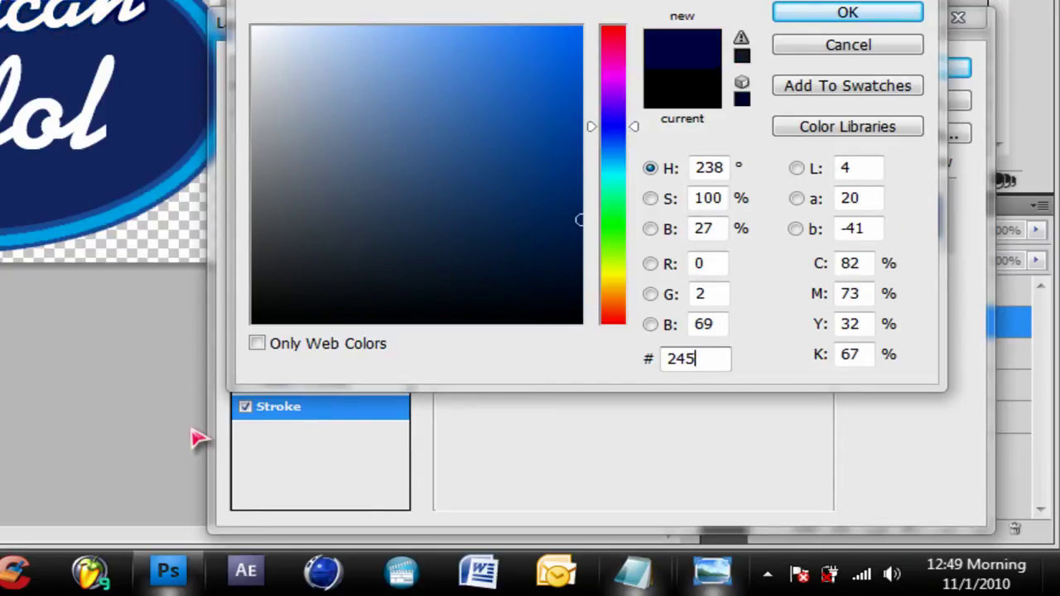
pyautogui.write('69f')
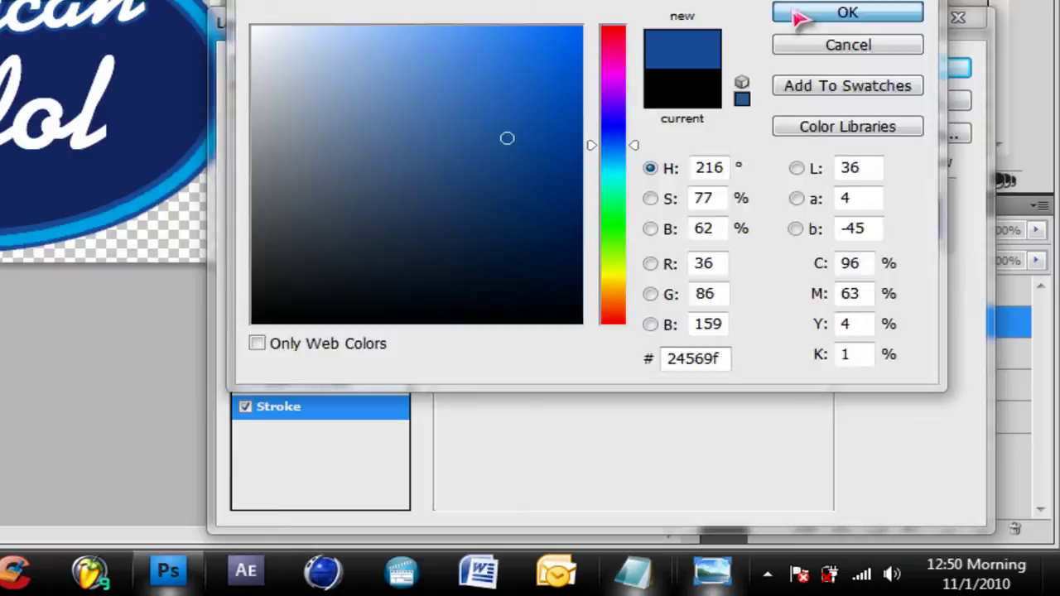
pyautogui.click(799, 16)
# Step: Set the stroke size to 6 px and apply the effect
pyautogui.press('BackSpace')
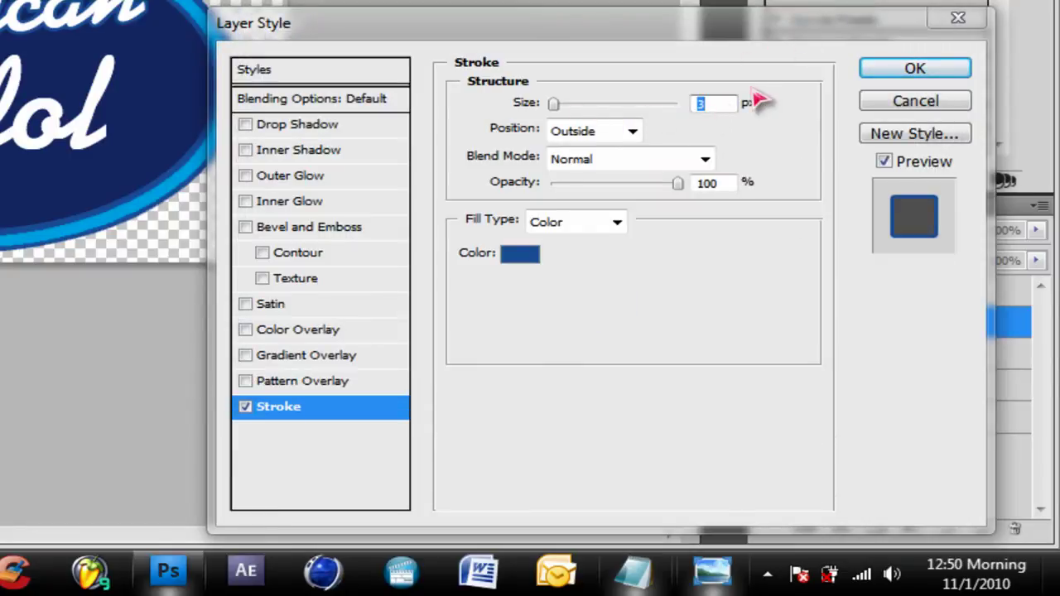
pyautogui.write('6')
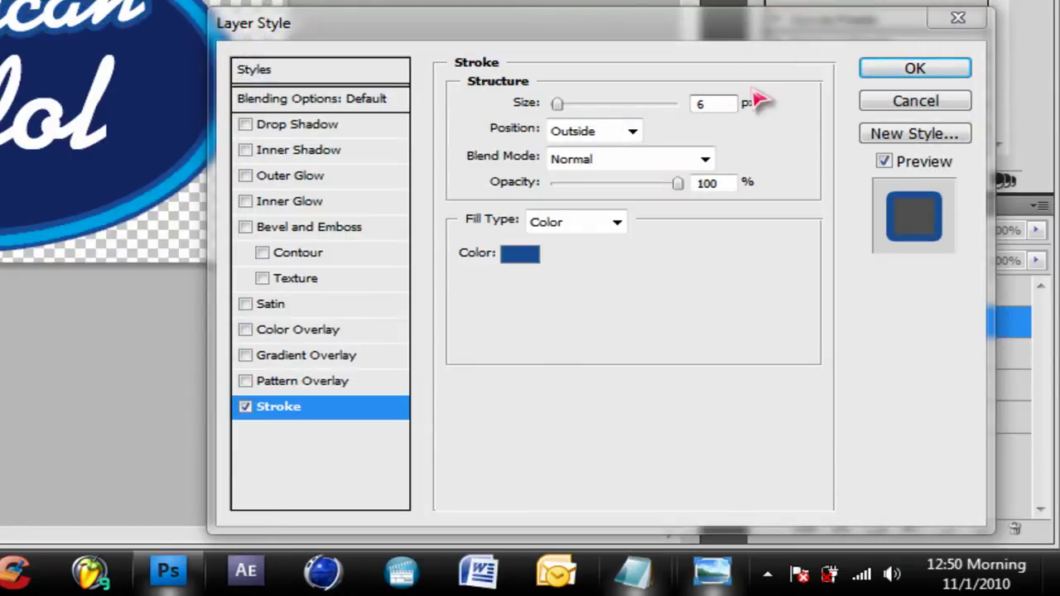
pyautogui.click(879, 71)
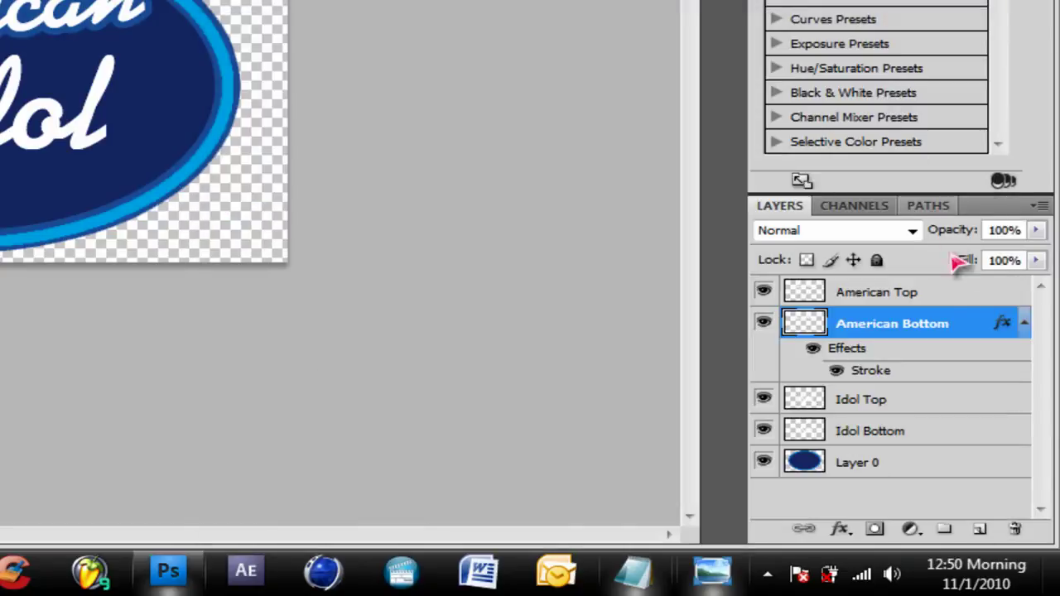
pyautogui.click(948, 299)
# Step: Give American Top an Outer Glow in light blue #00a5ed and select its size value
pyautogui.doubleClick(948, 298)
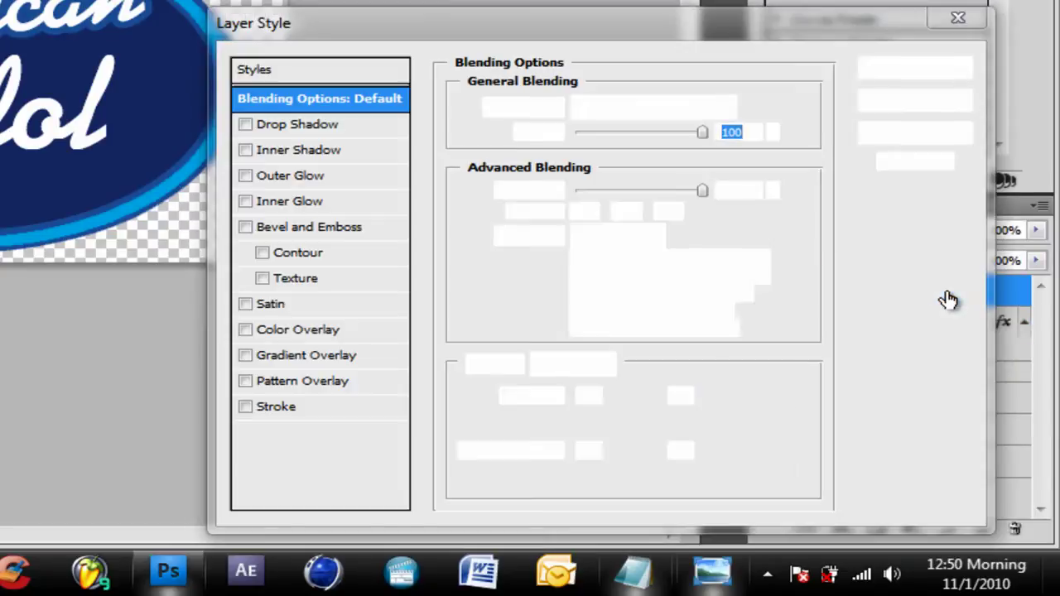
pyautogui.click(292, 177)
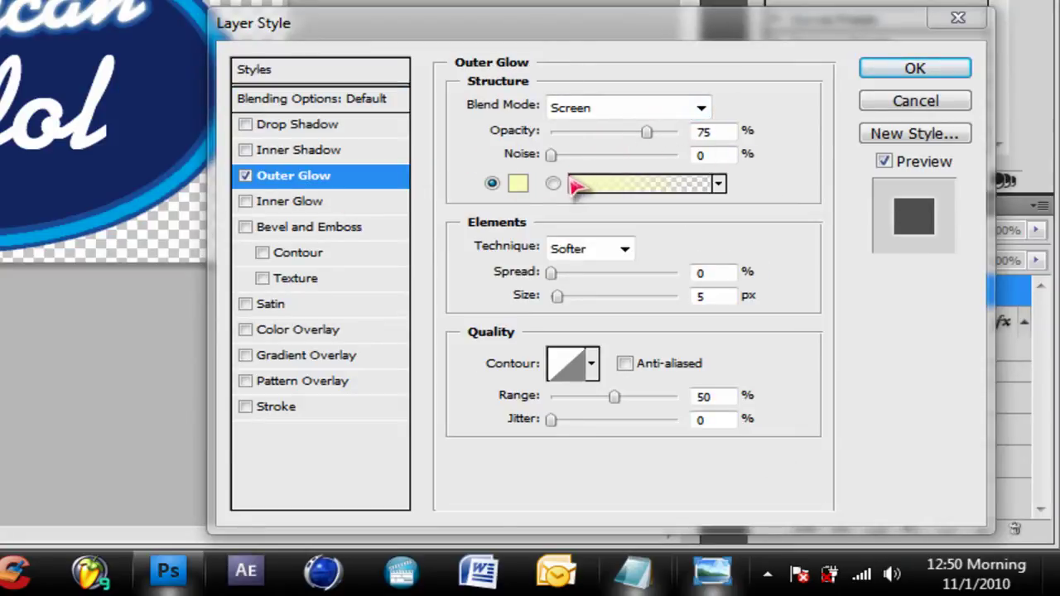
pyautogui.click(518, 186)
pyautogui.click(254, 29)
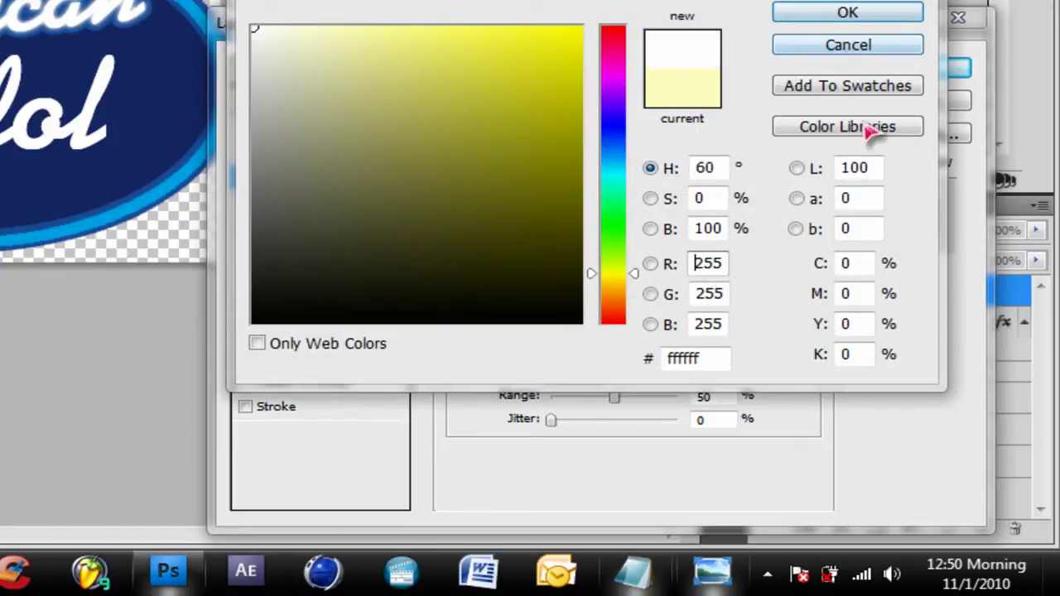
pyautogui.click(706, 360)
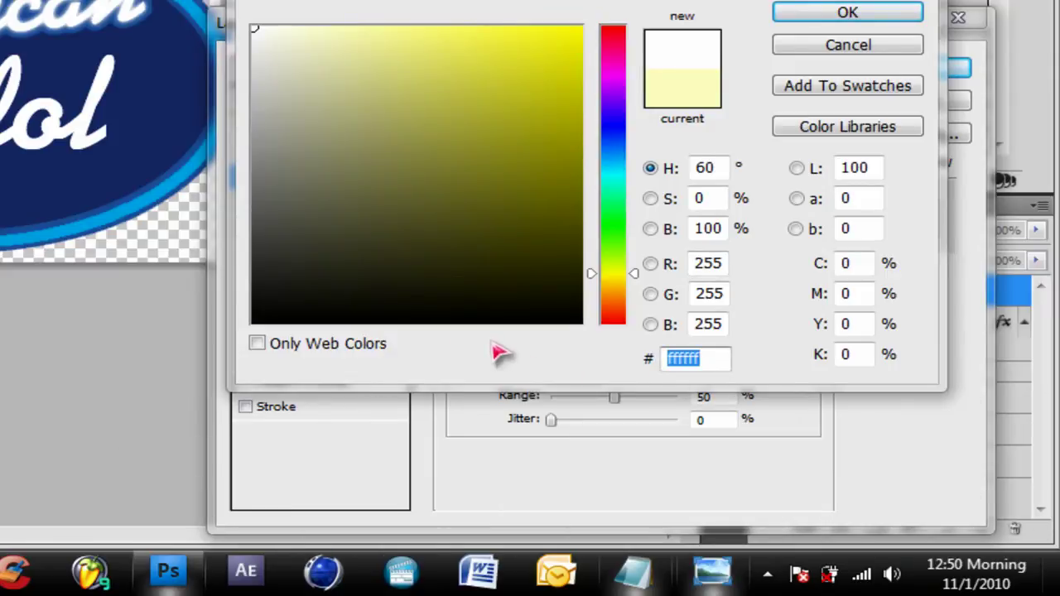
pyautogui.write('00')
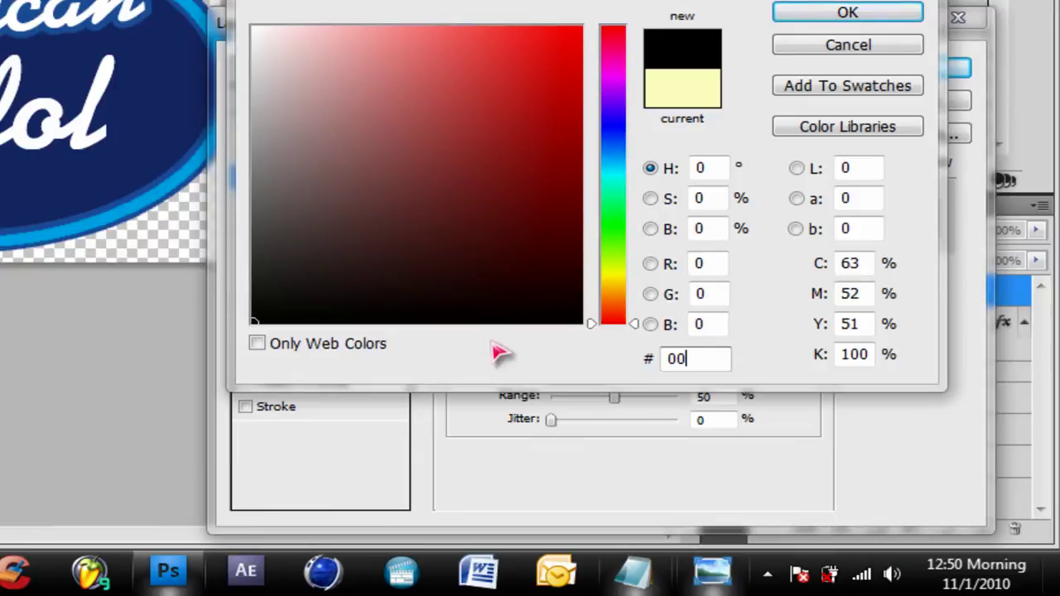
pyautogui.write('a5')
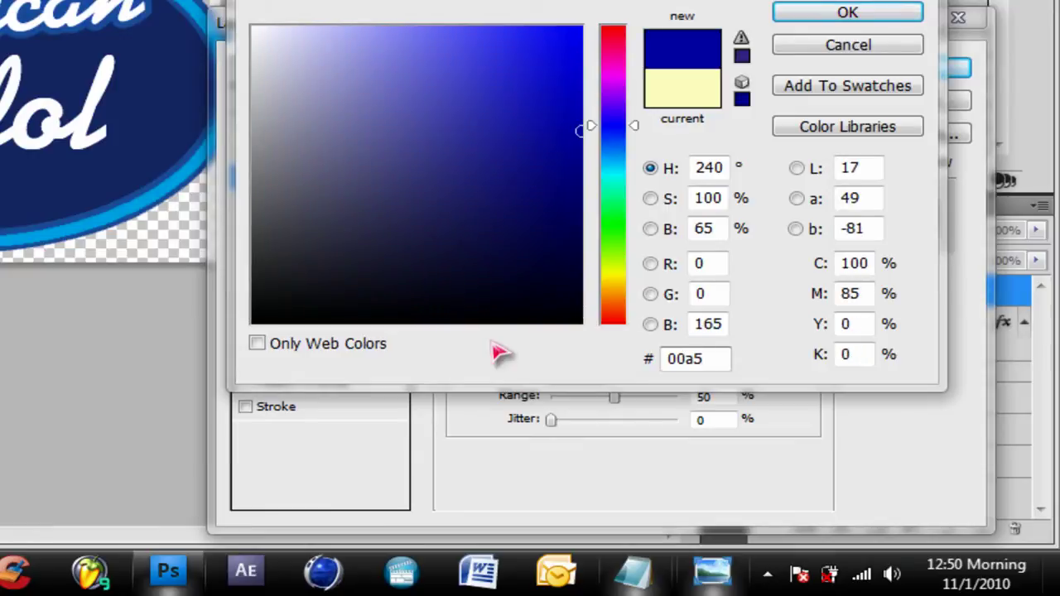
pyautogui.write('d')
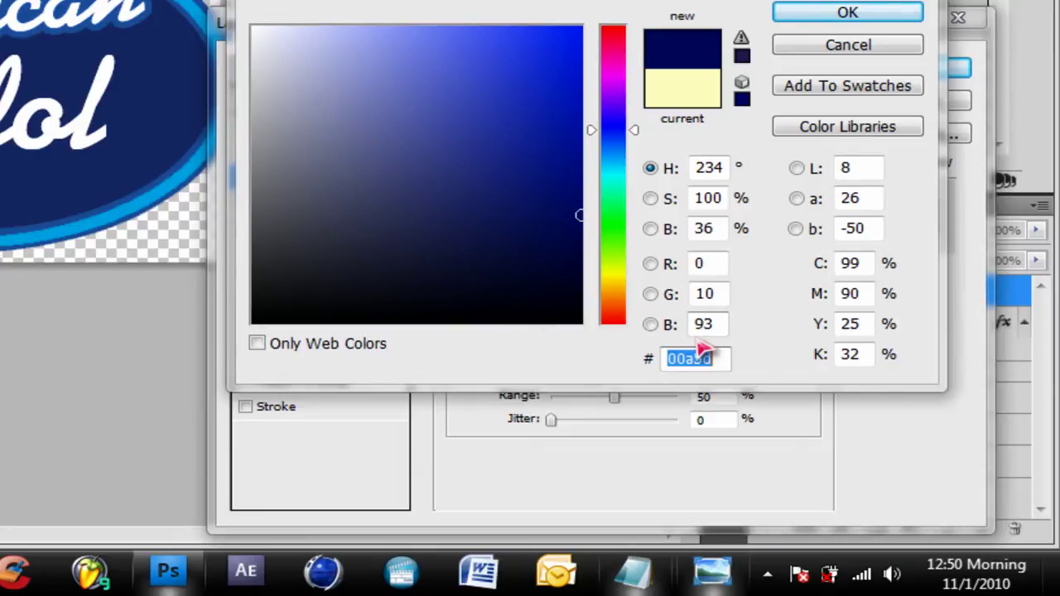
pyautogui.click(705, 361)
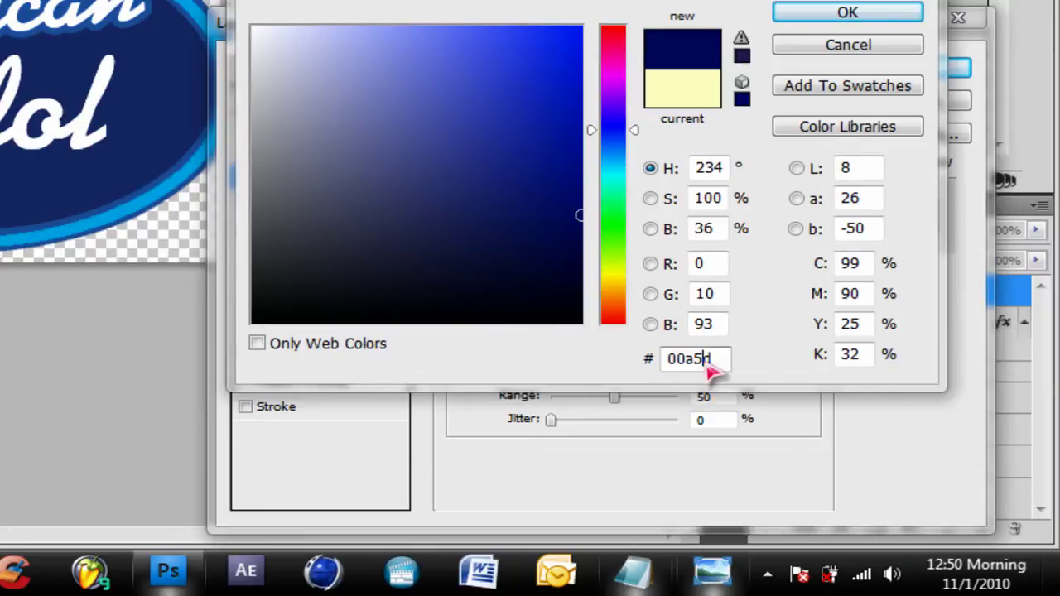
pyautogui.write('ed')
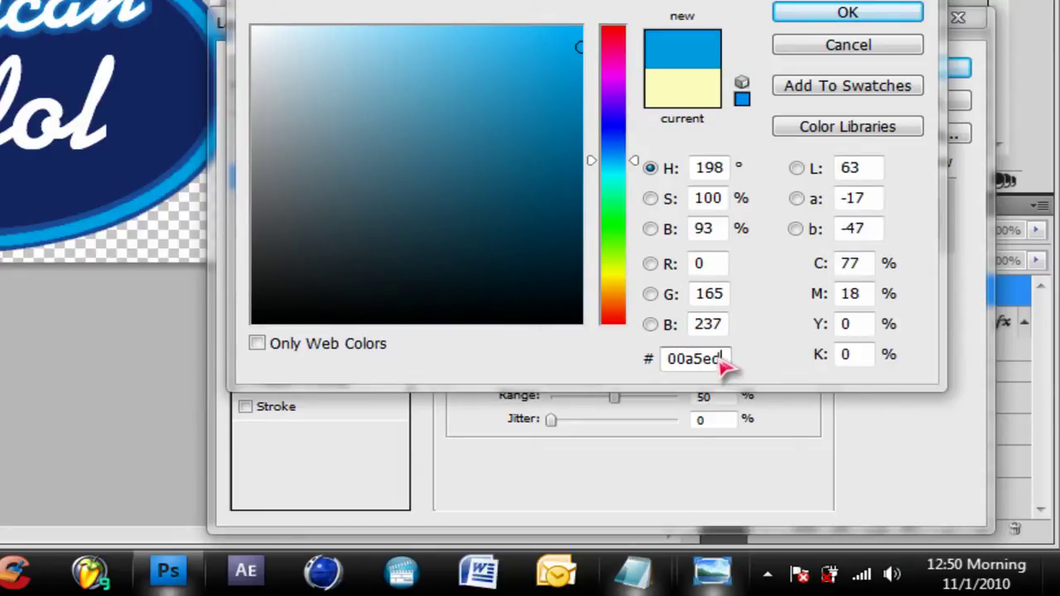
pyautogui.click(785, 16)
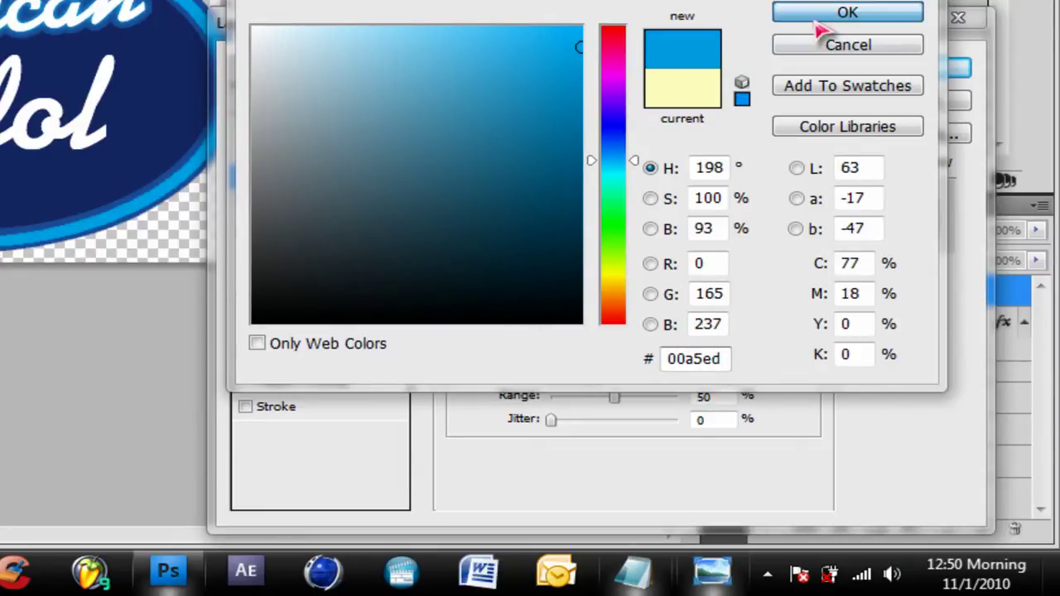
pyautogui.doubleClick(711, 297)
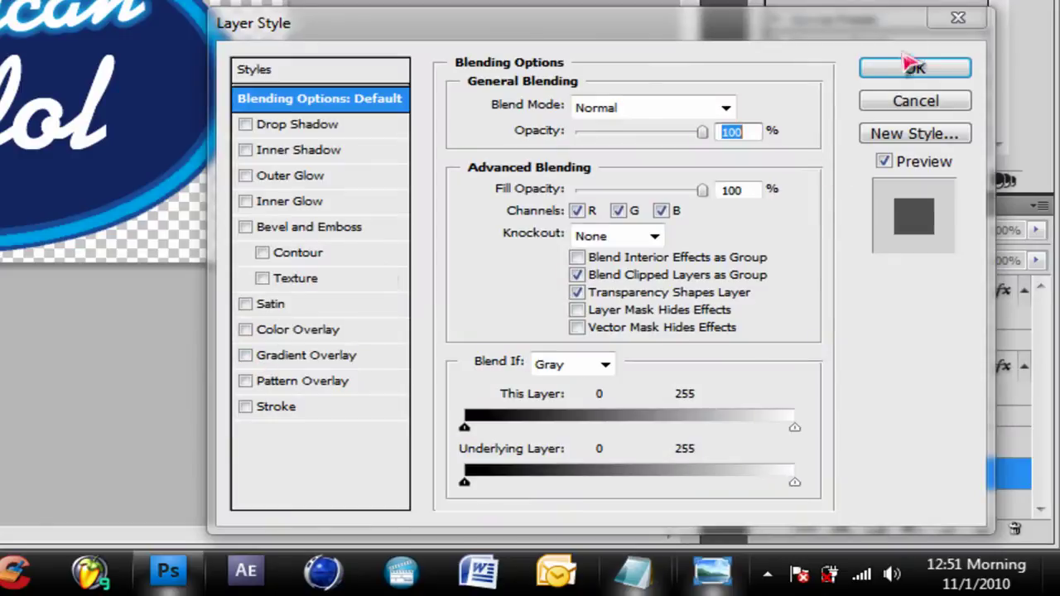
# Step: Inspect American Bottom's stroke settings to confirm its colour is 24569f, leaving them unchanged
pyautogui.click(915, 101)
pyautogui.doubleClick(958, 372)
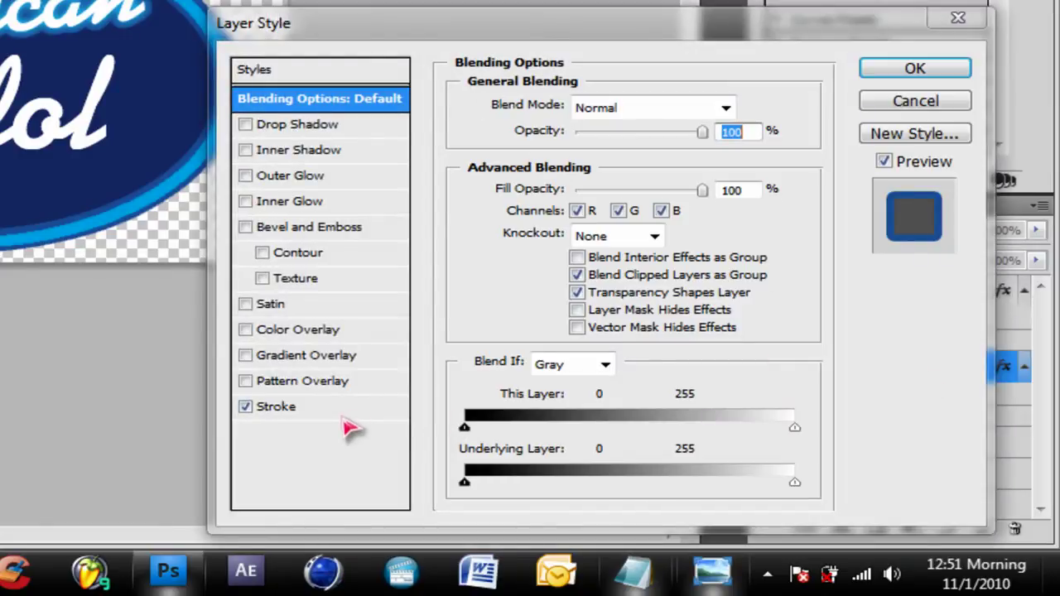
pyautogui.click(352, 409)
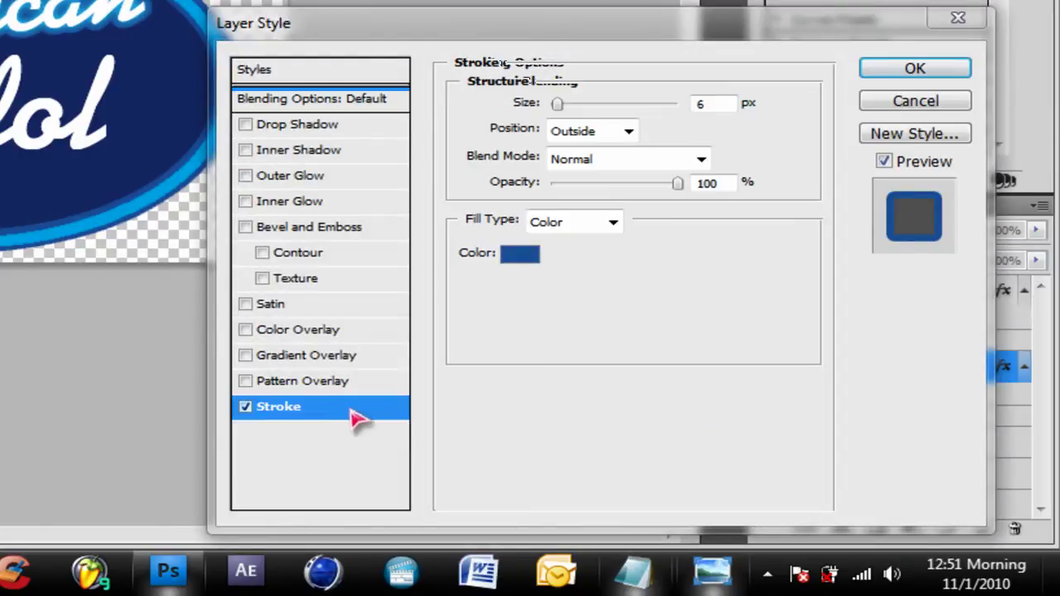
pyautogui.click(519, 255)
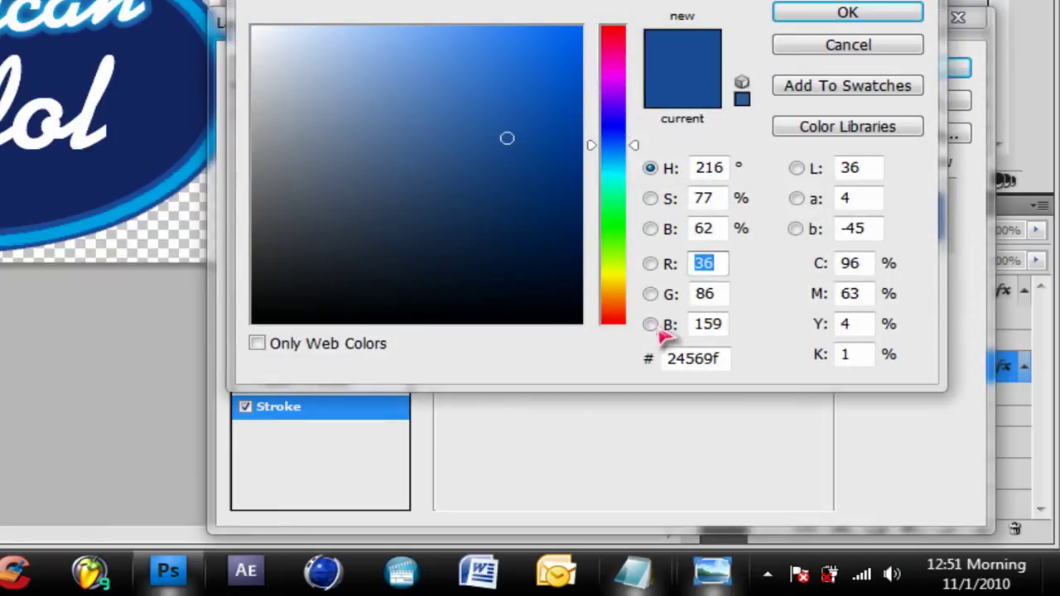
pyautogui.click(717, 359)
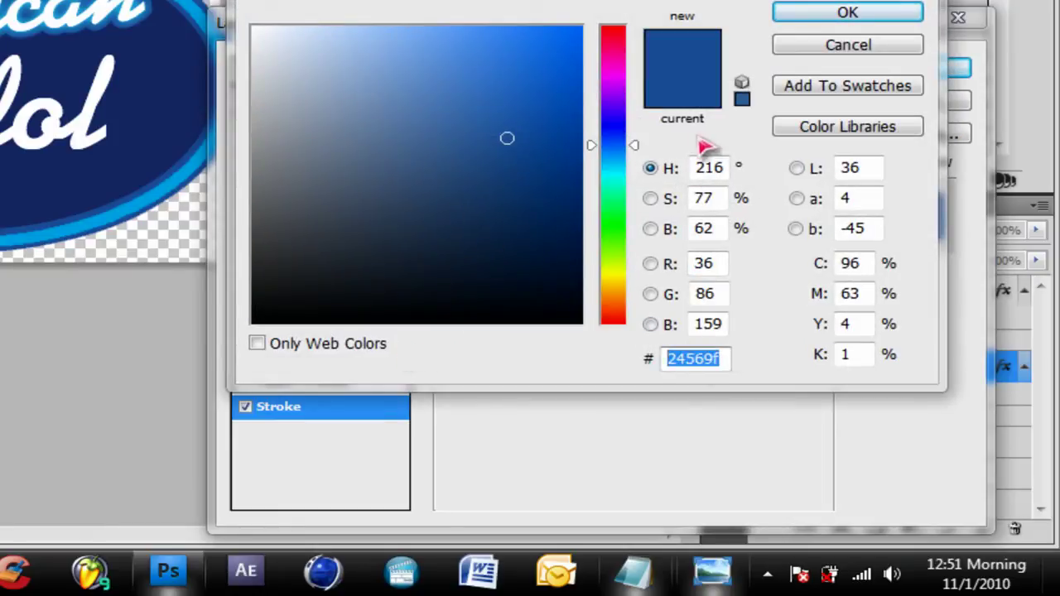
pyautogui.click(784, 44)
pyautogui.click(871, 102)
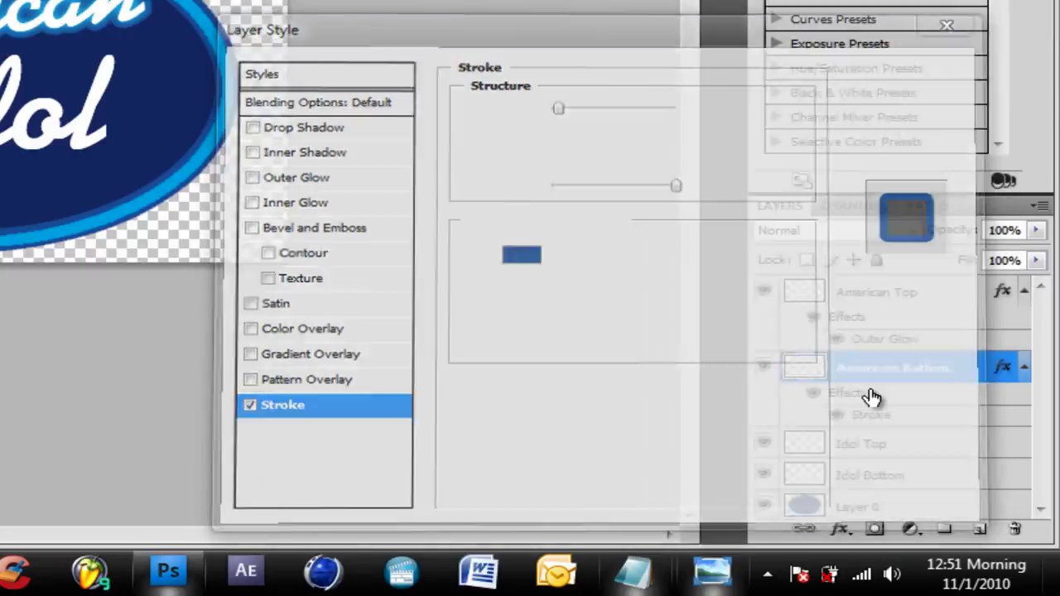
# Step: Give Idol Bottom a 6 px stroke in dark blue 24569f
pyautogui.click(913, 478)
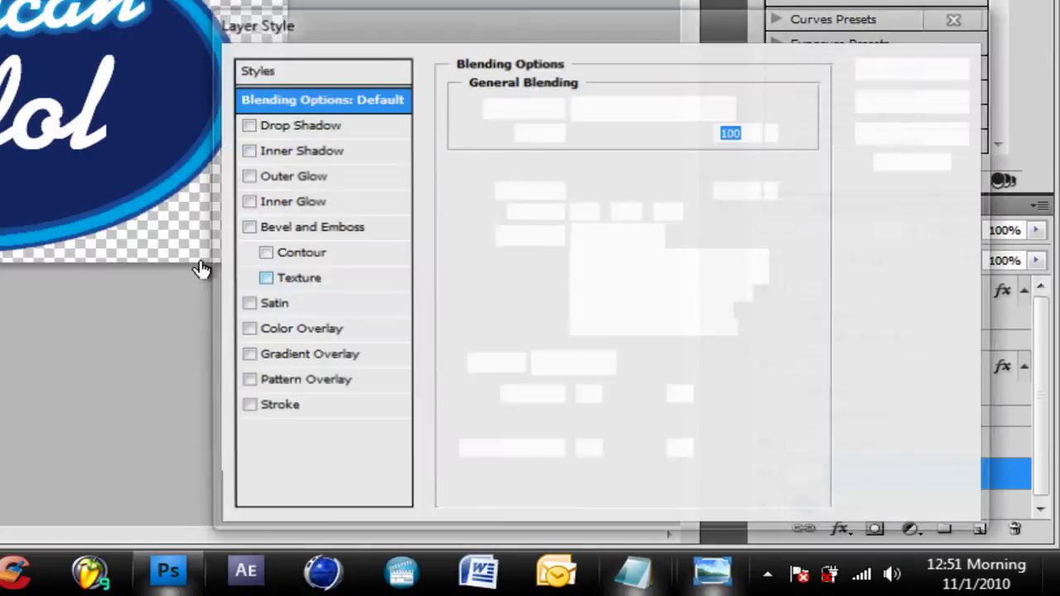
pyautogui.click(280, 408)
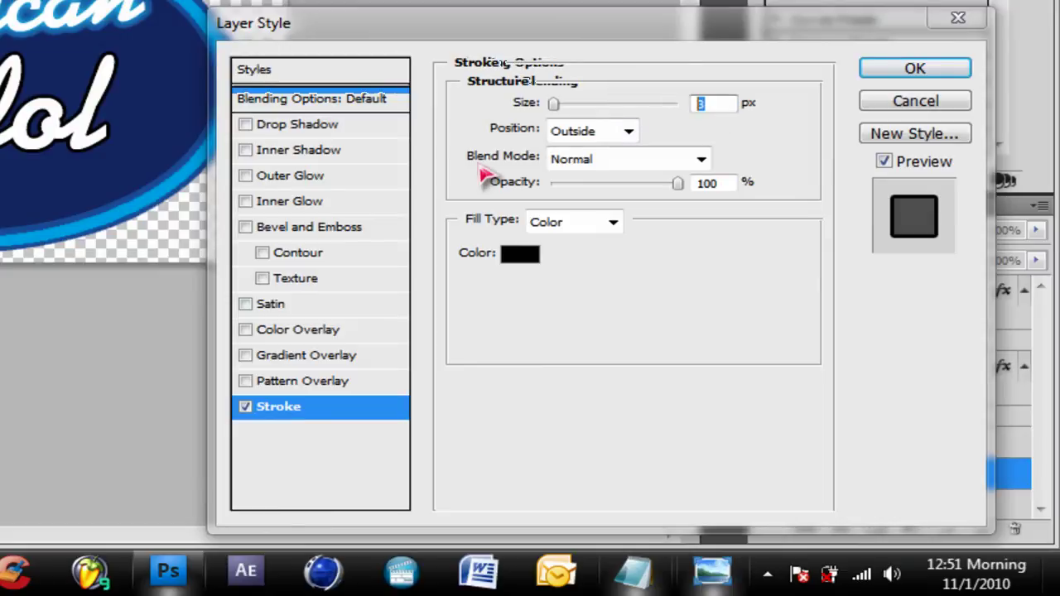
pyautogui.write('6')
pyautogui.click(520, 255)
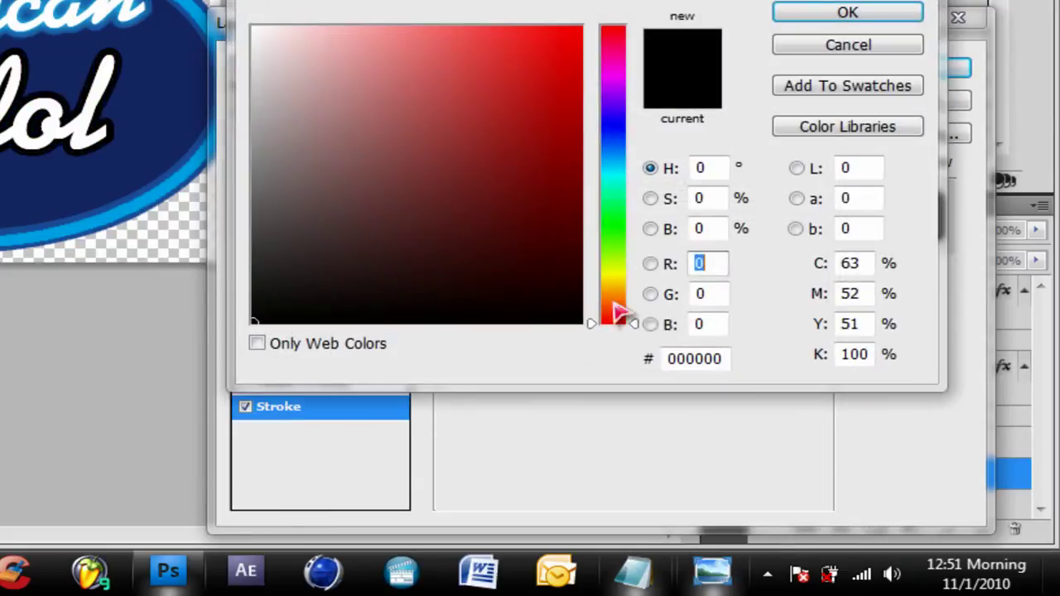
pyautogui.doubleClick(722, 361)
pyautogui.write('24569f')
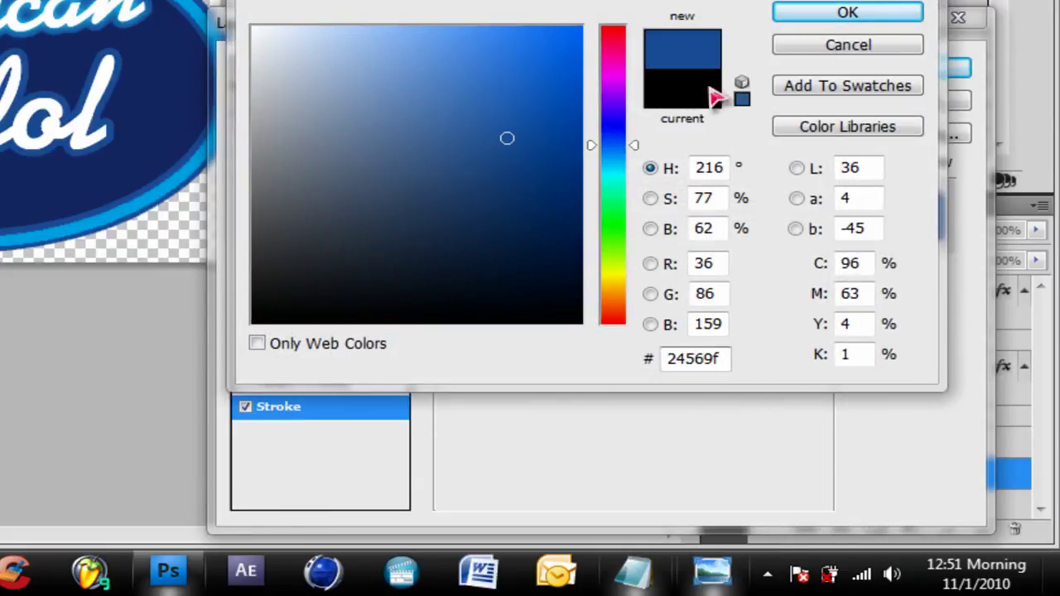
pyautogui.click(866, 15)
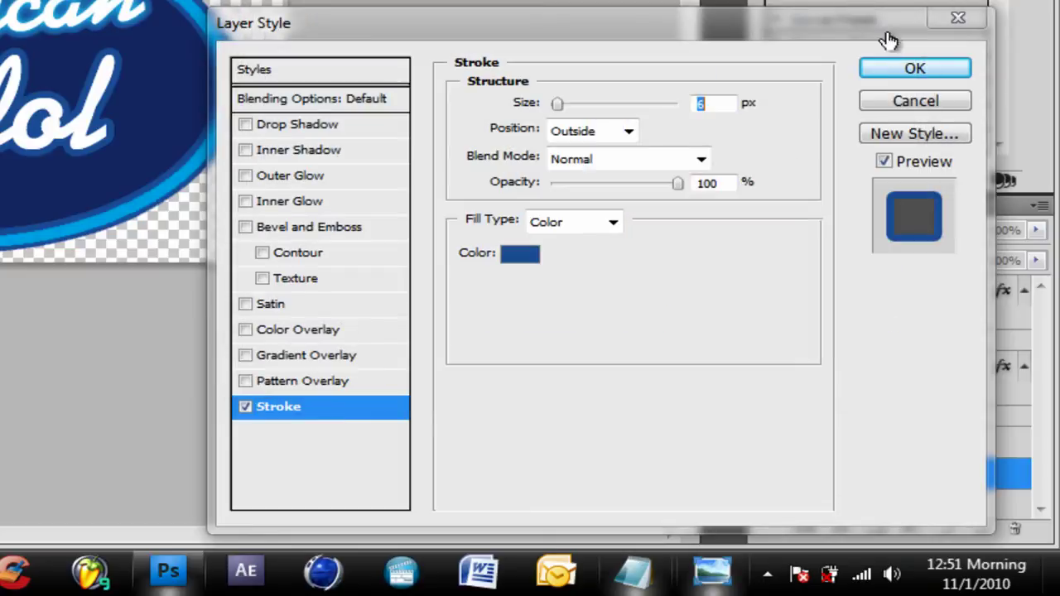
pyautogui.click(906, 71)
# Step: Inspect American Top's outer glow to read its colour, 00a5ed, without changing it
pyautogui.click(929, 295)
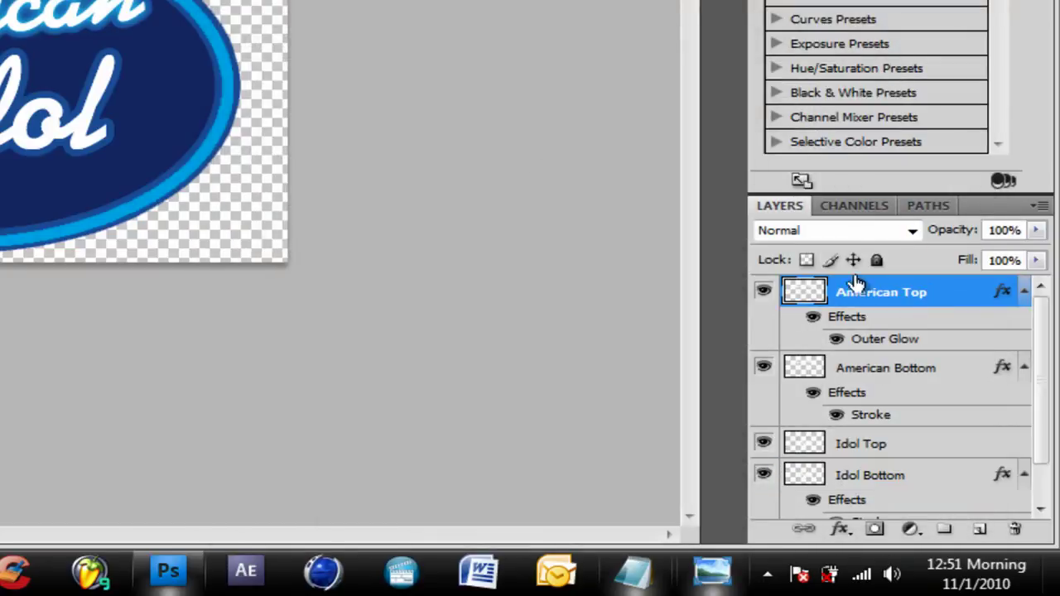
pyautogui.doubleClick(855, 284)
pyautogui.click(315, 175)
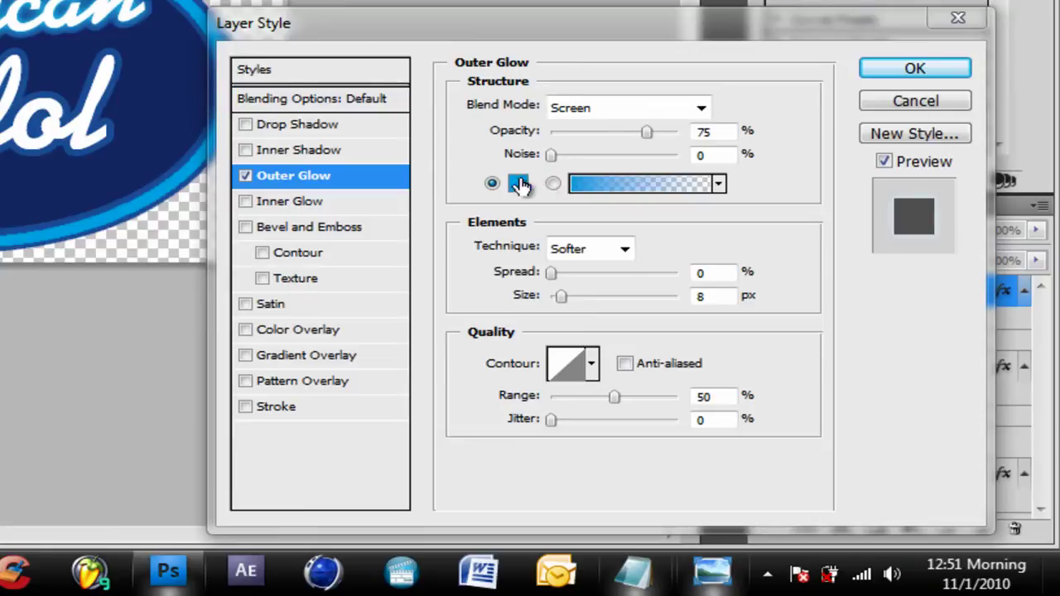
pyautogui.click(519, 183)
pyautogui.moveTo(731, 366); pyautogui.dragTo(479, 372)
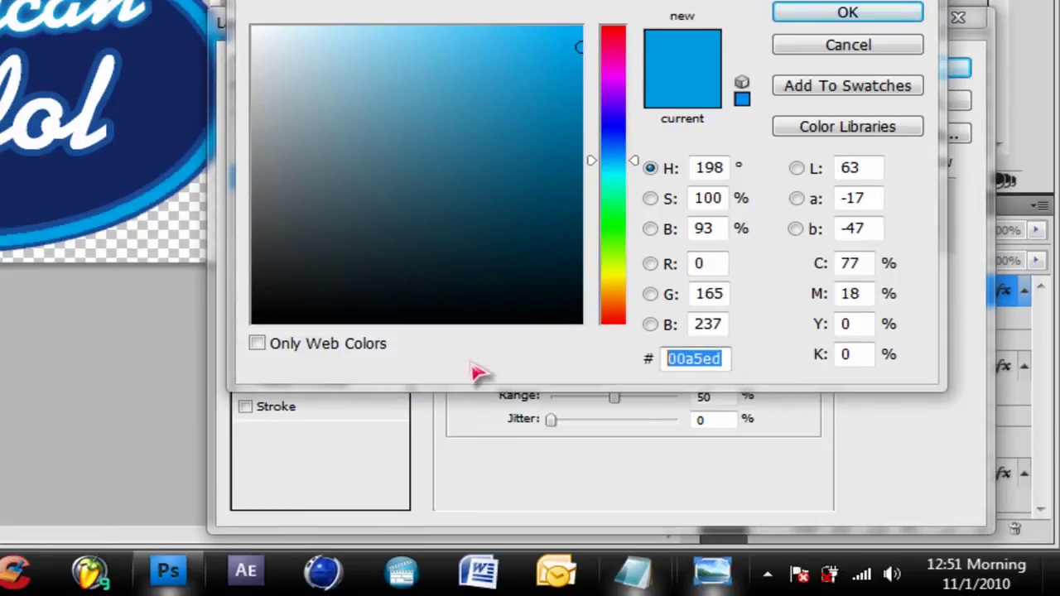
pyautogui.click(789, 14)
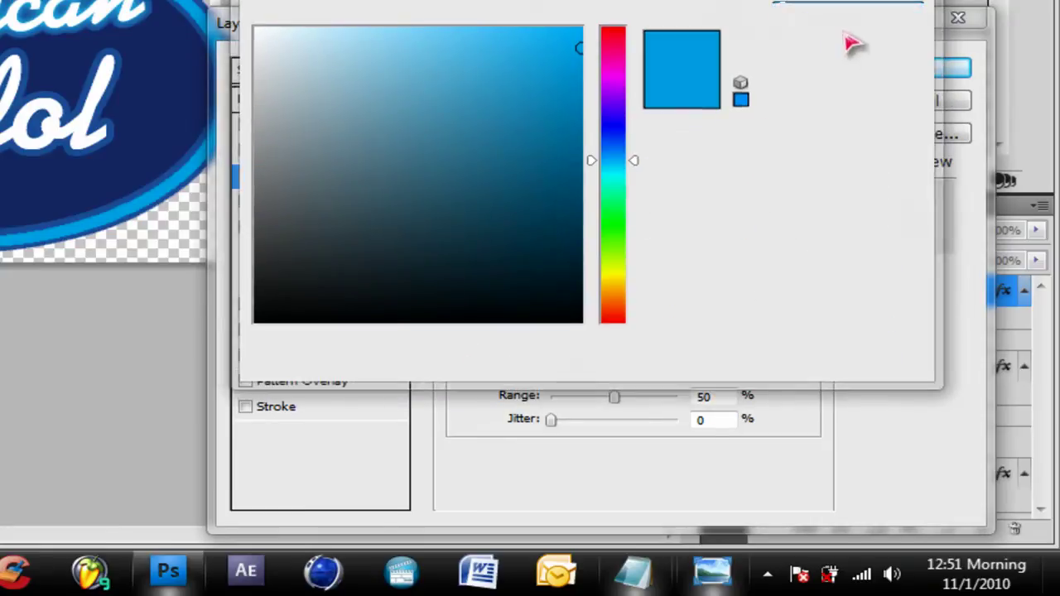
pyautogui.click(916, 98)
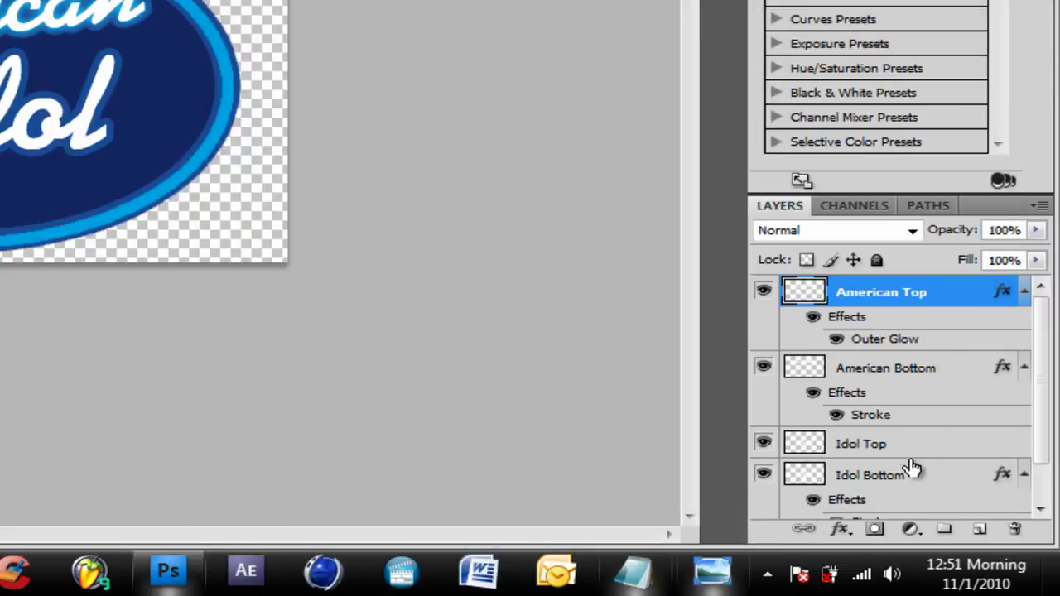
# Step: Add an outer glow coloured light blue 00a5ed to Idol Top and select its size value
pyautogui.click(905, 445)
pyautogui.doubleClick(905, 445)
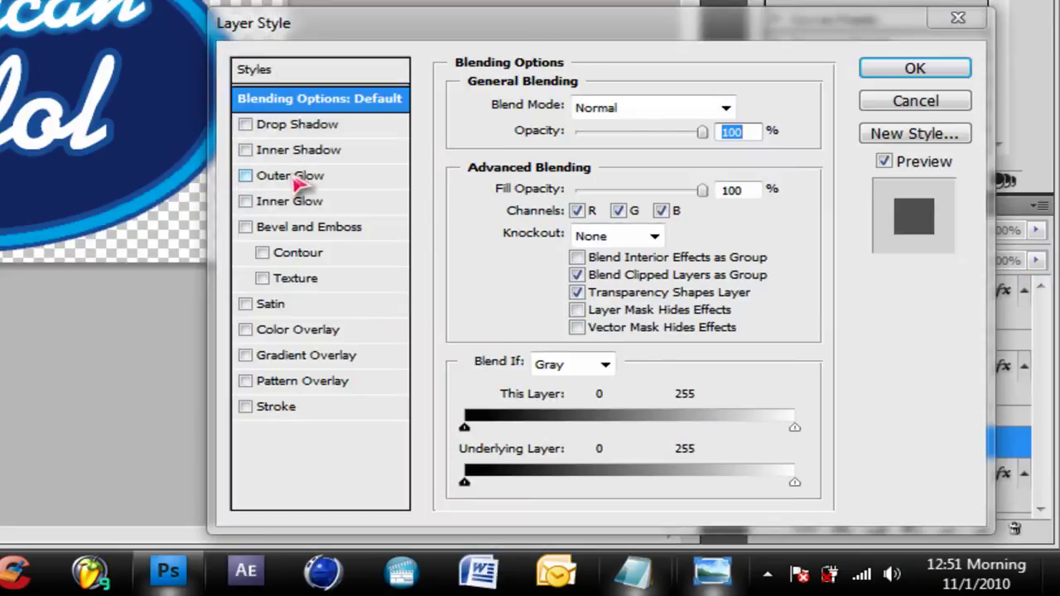
pyautogui.click(308, 175)
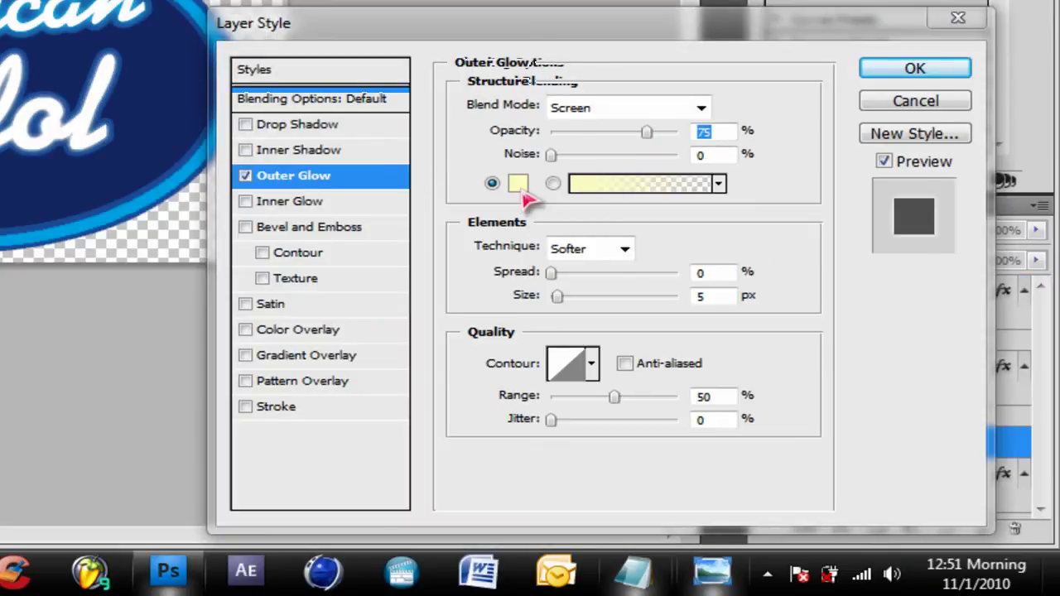
pyautogui.click(519, 184)
pyautogui.doubleClick(709, 360)
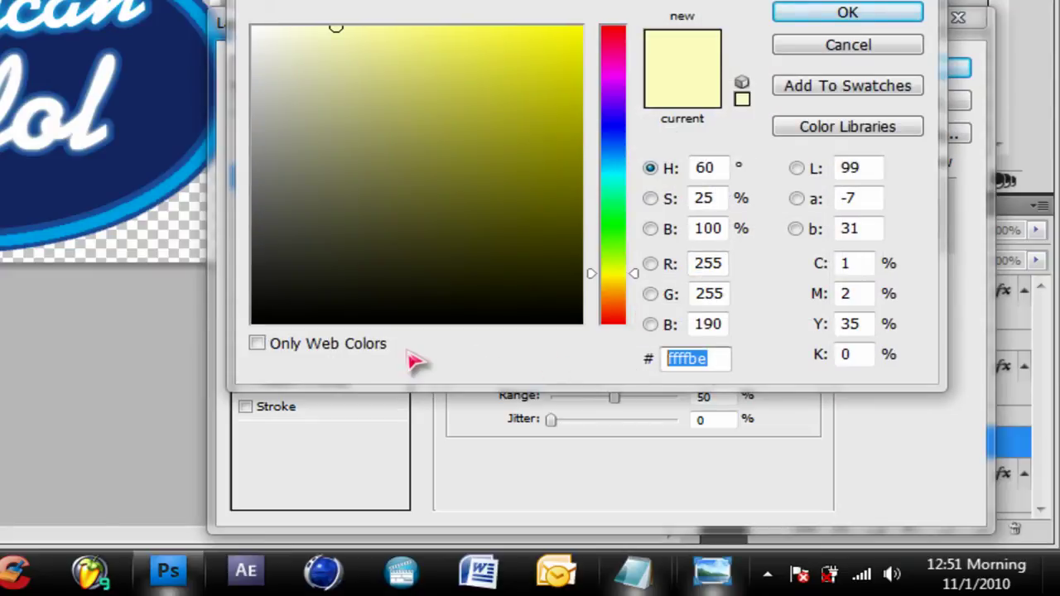
pyautogui.write('00a5ed')
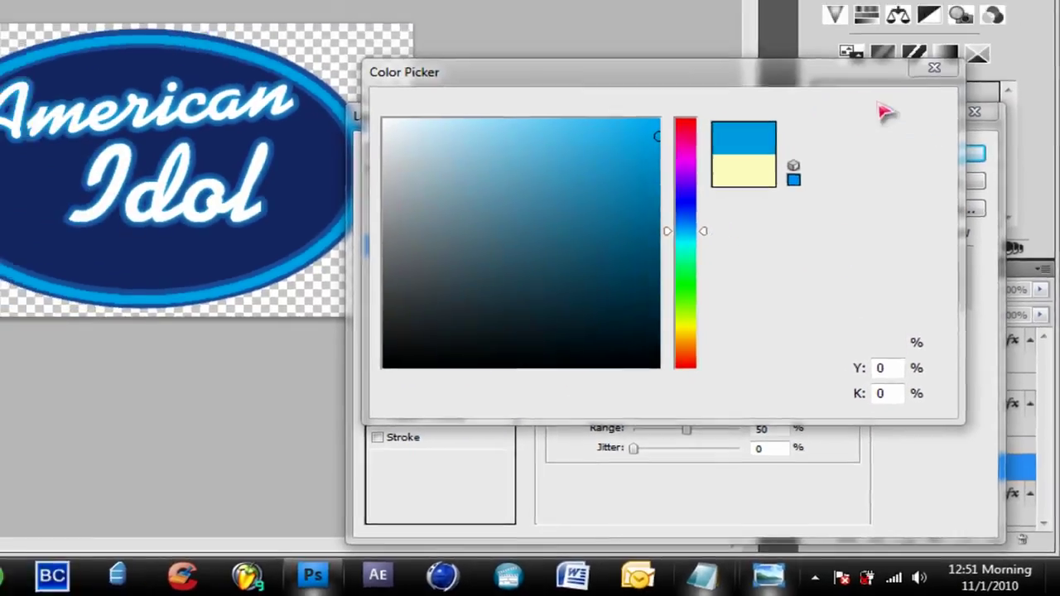
pyautogui.click(847, 12)
pyautogui.doubleClick(858, 424)
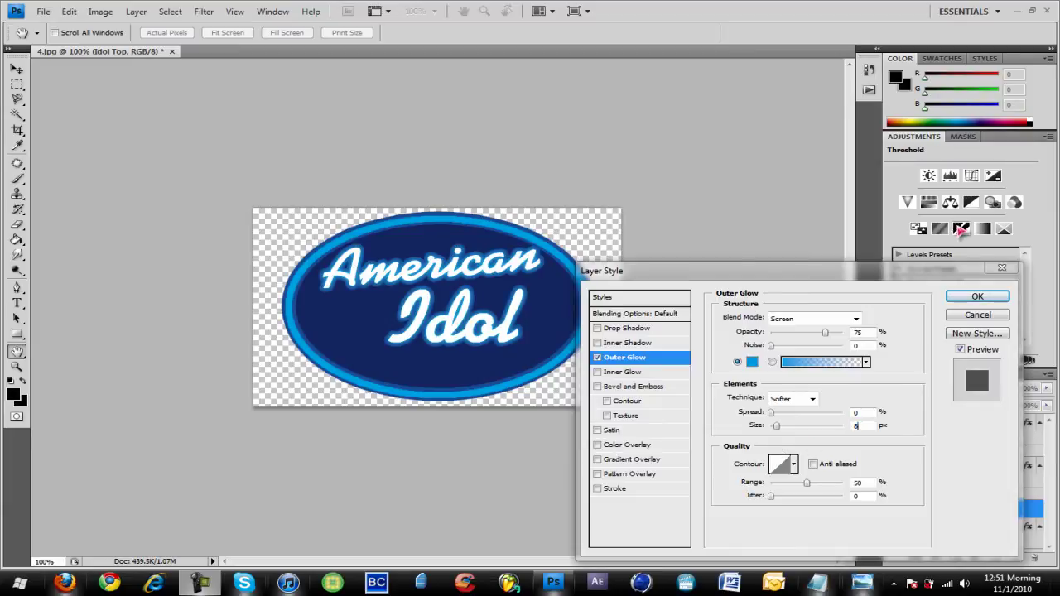
# Step: Apply Idol Top's outer glow and review the effects listed in the Layers panel
pyautogui.click(977, 297)
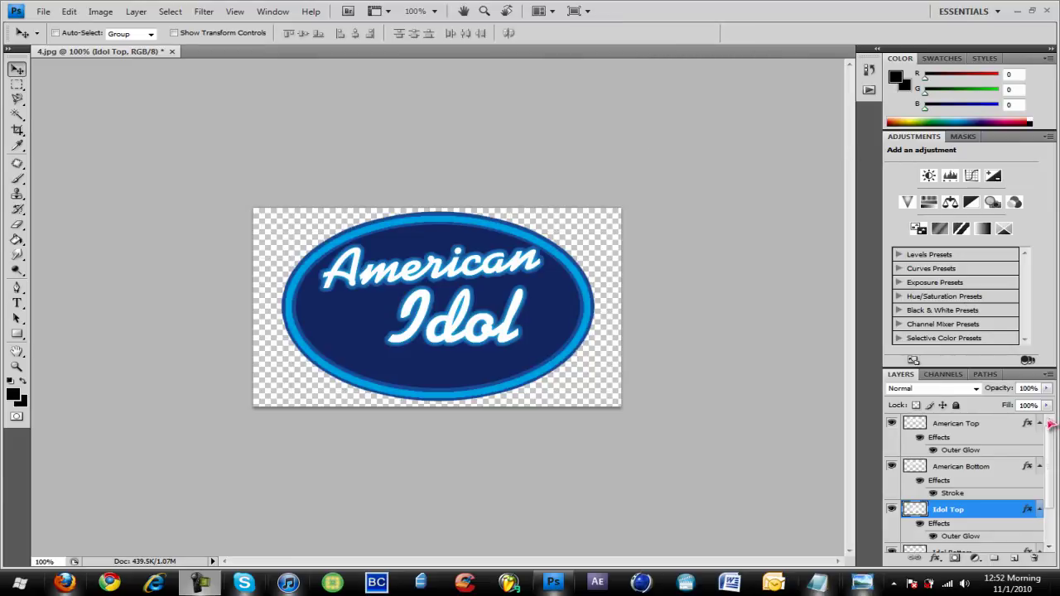
pyautogui.scroll(-2, 1050, 454)
pyautogui.scroll(2, 1043, 450)
# Step: Open American Idle.psd from the desktop for comparison, then close it and minimise Photoshop
pyautogui.click(553, 582)
pyautogui.doubleClick(82, 385)
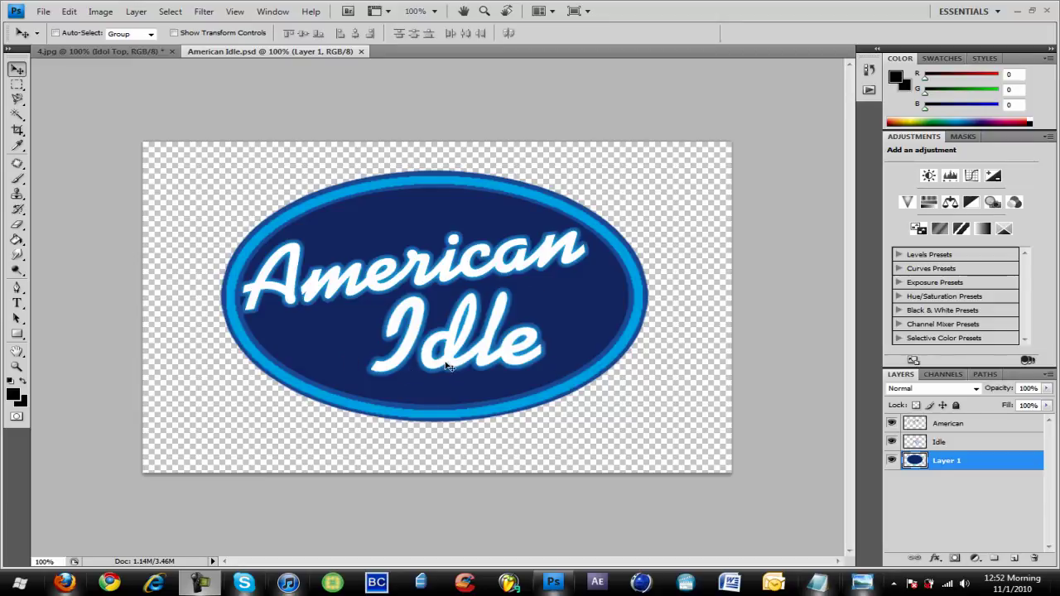
pyautogui.click(361, 52)
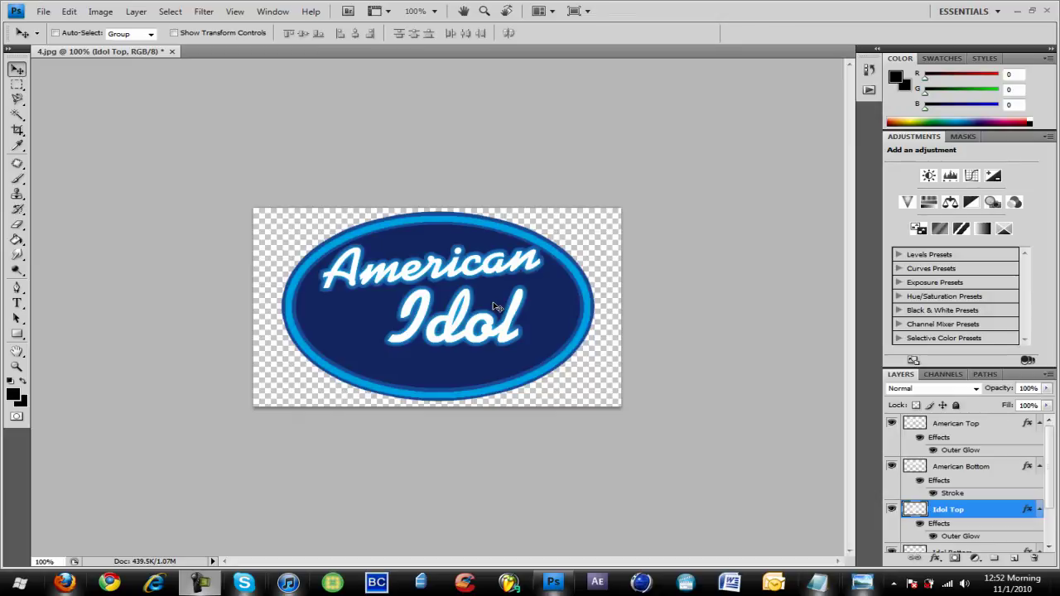
pyautogui.click(553, 583)
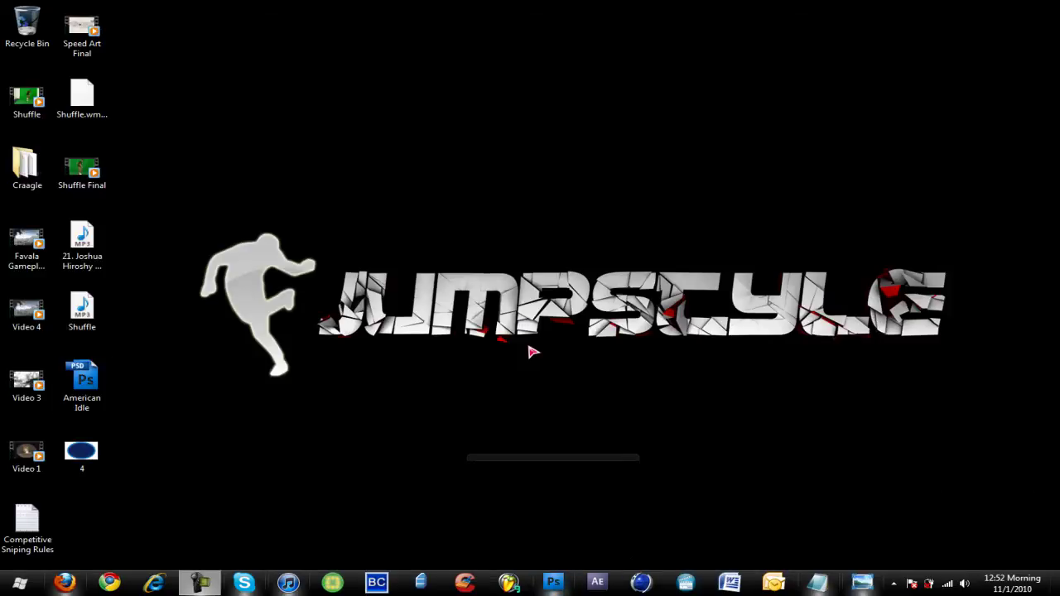